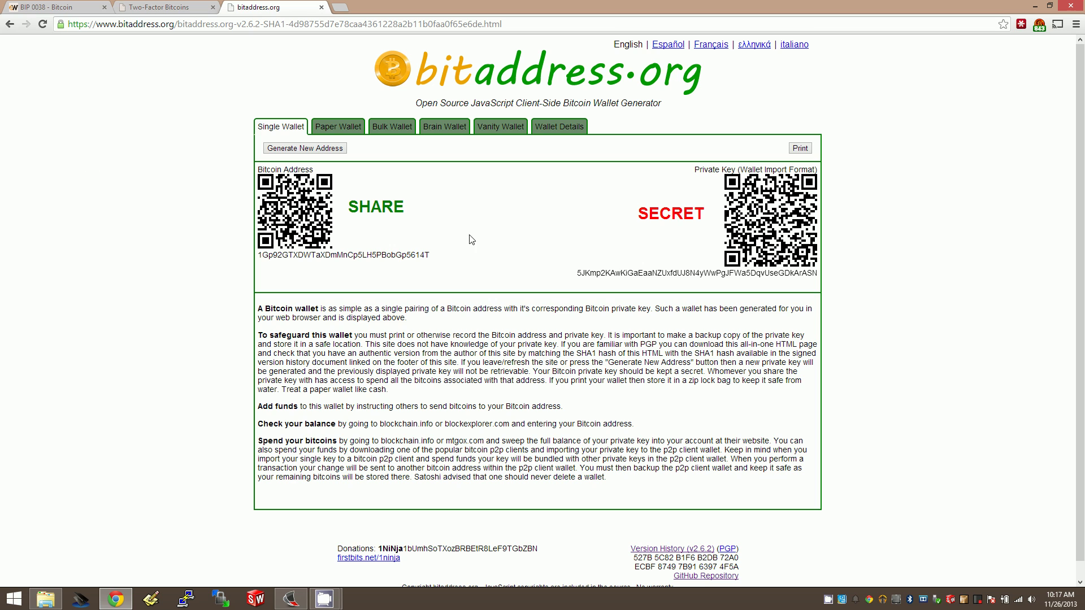
Step: Select the full WIF private key string under the single wallet's SECRET QR code
double_click(626, 271)
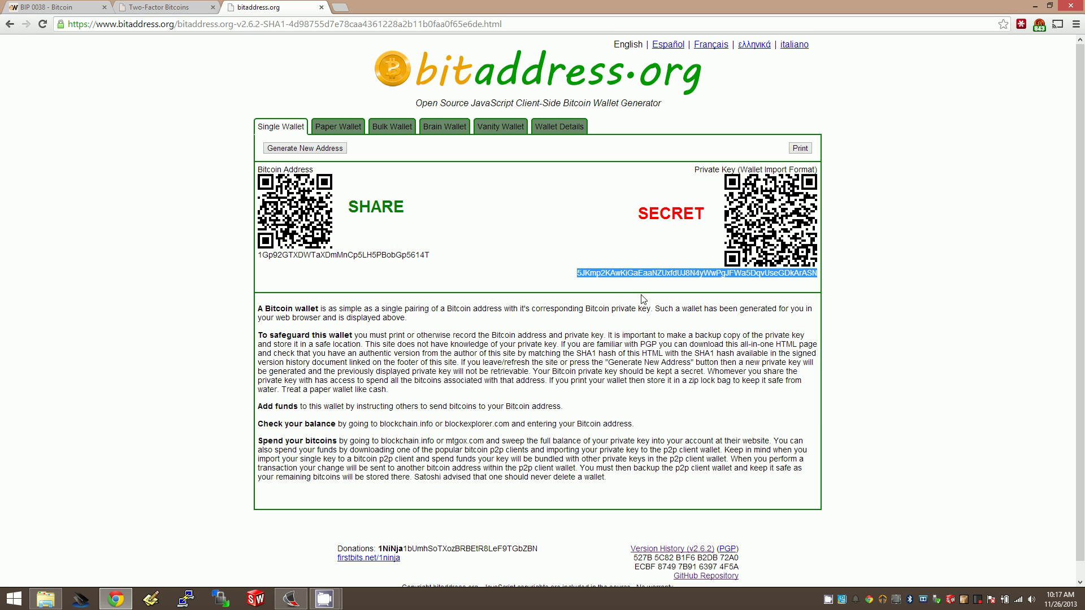
double_click(607, 273)
left_click(671, 289)
double_click(667, 270)
left_click(664, 275)
double_click(664, 275)
Step: Reselect the single wallet's whole private key
double_click(592, 274)
Step: Switch to the BIP 0038 wiki article and highlight 'BIP' and '0038' in its title
left_click(167, 7)
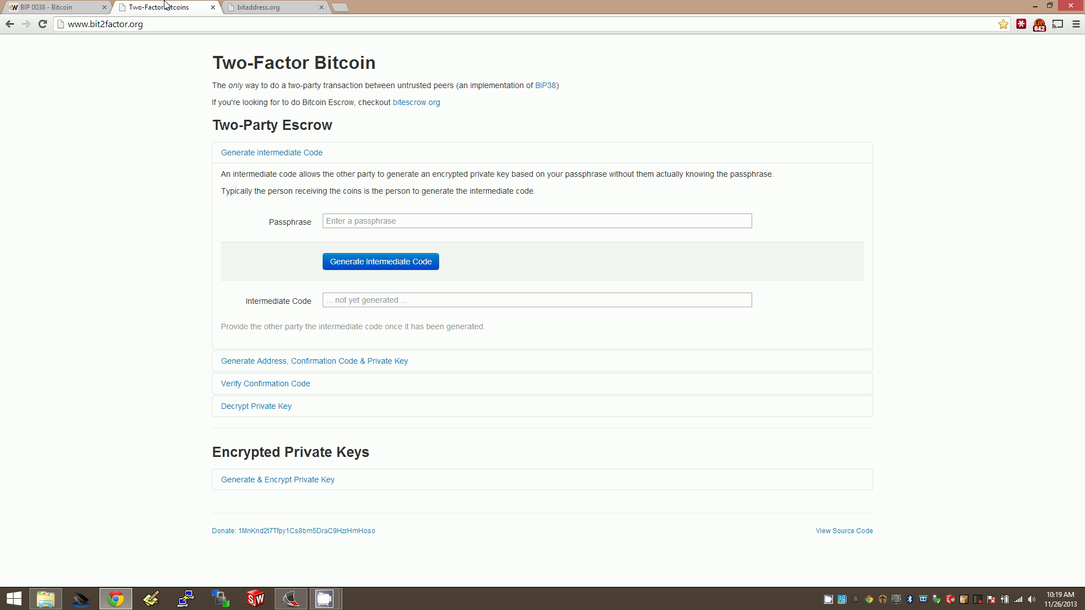
left_click(60, 6)
scroll(249, 66, "up", 15)
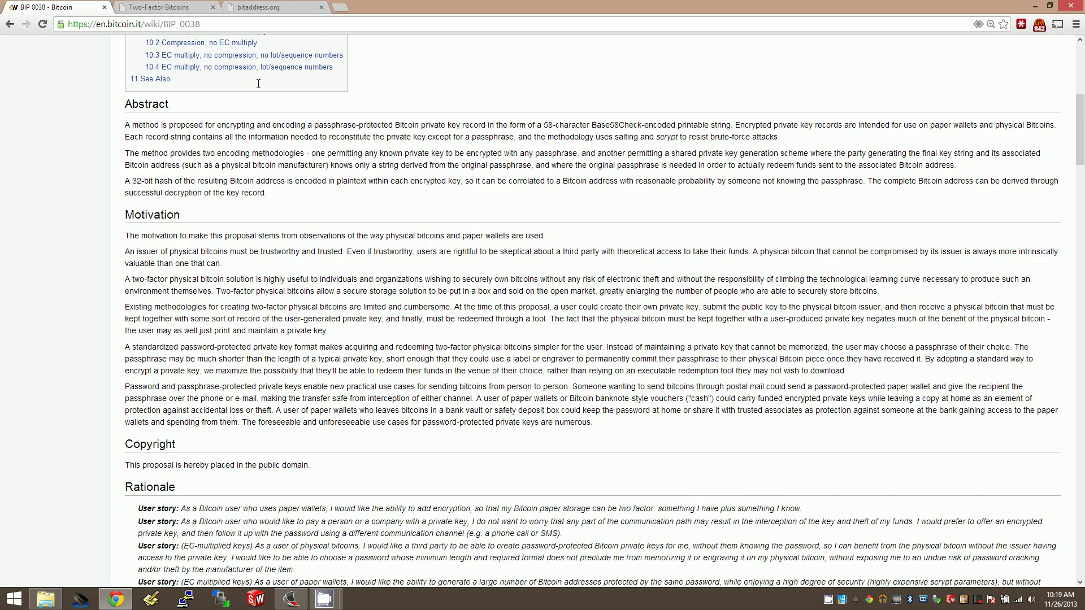
left_click_drag(124, 107, 153, 109)
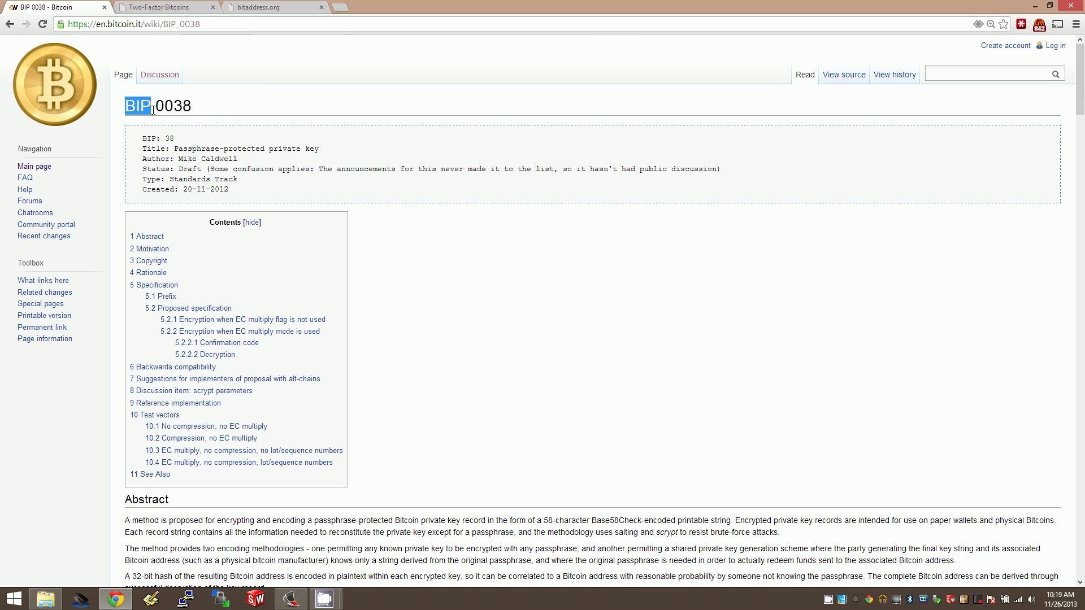
double_click(187, 108)
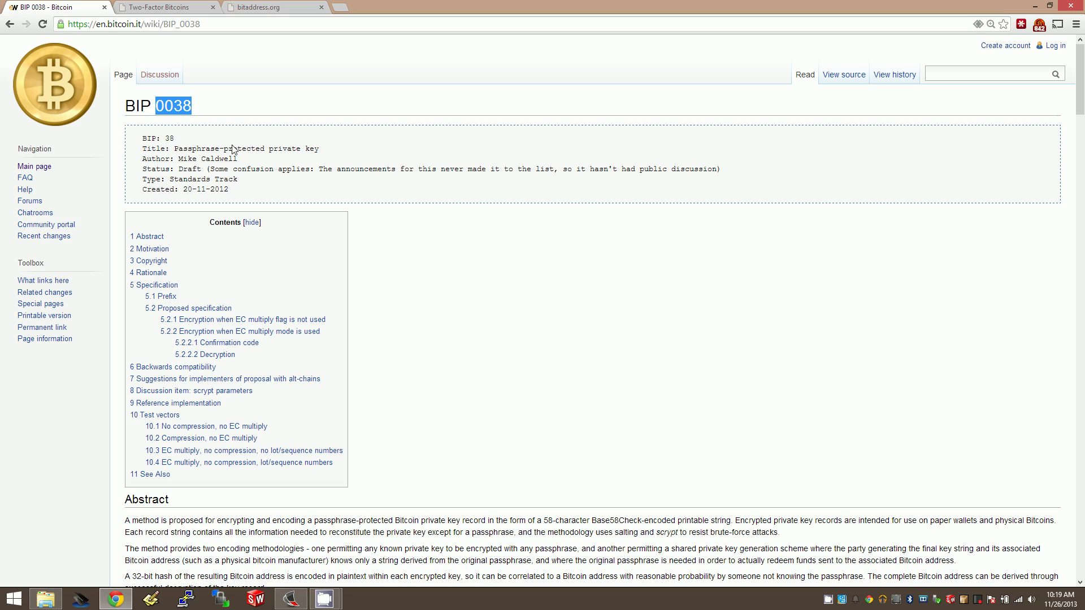
Step: Scroll past Abstract and Motivation to the Copyright, Rationale and Specification sections
scroll(346, 280, "down", 6)
scroll(346, 277, "down", 14)
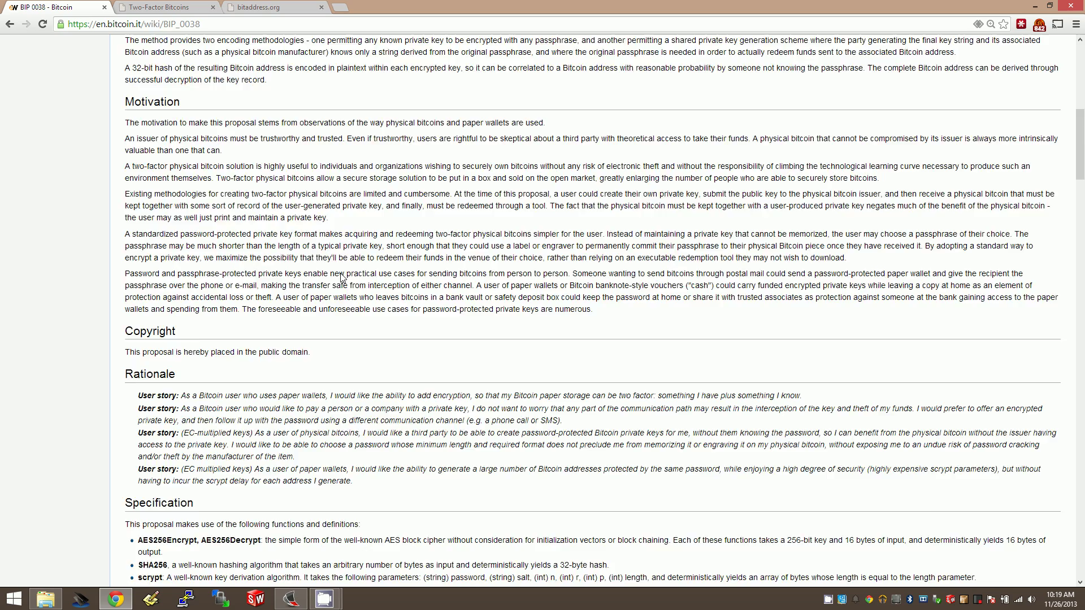
scroll(346, 269, "up", 6)
scroll(345, 265, "up", 14)
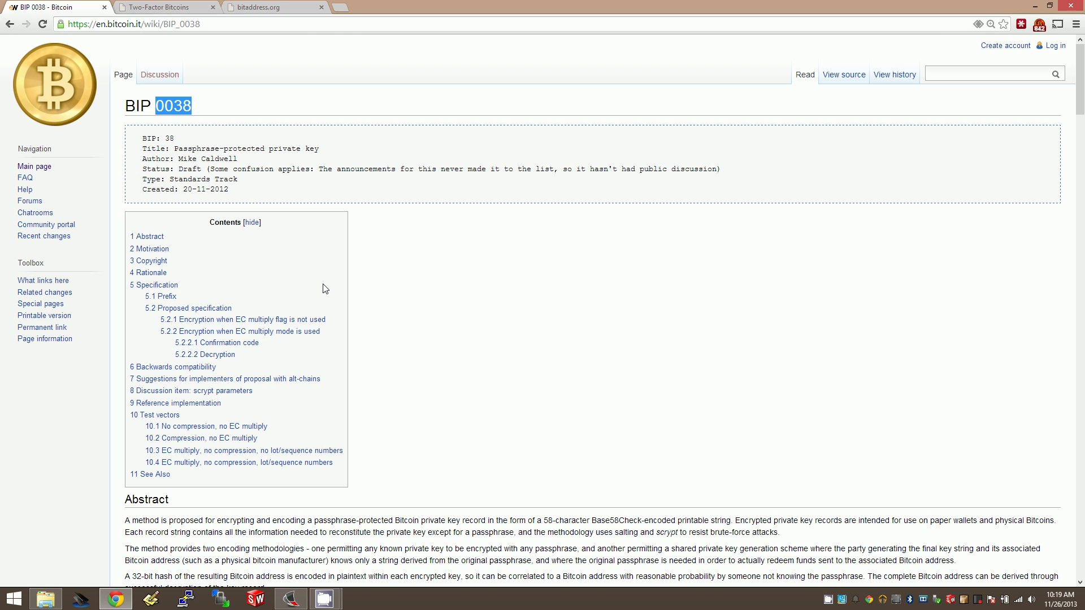
scroll(369, 226, "down", 6)
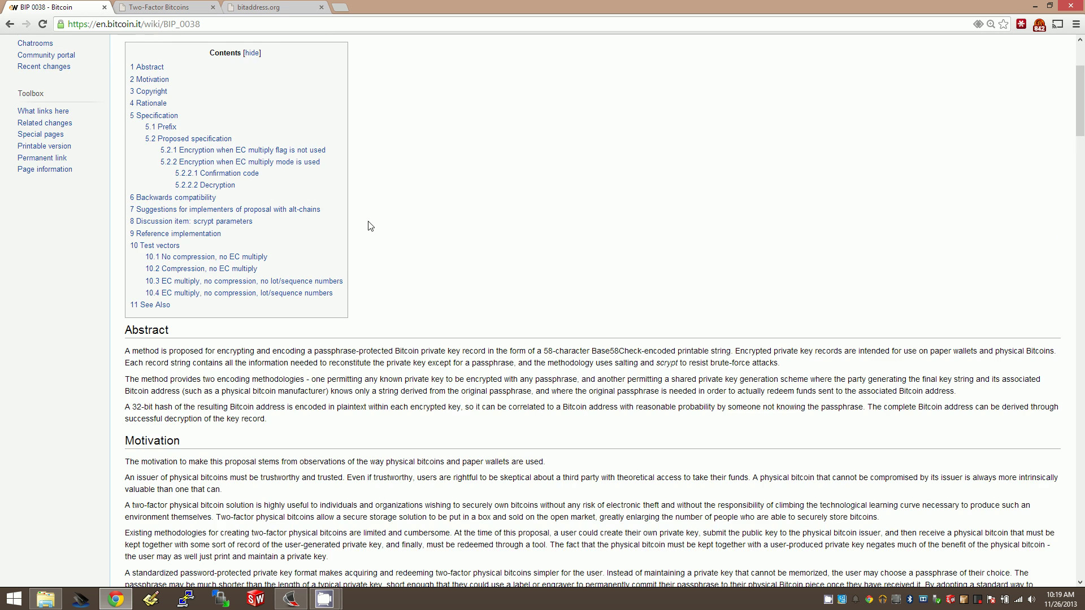
scroll(388, 233, "down", 7)
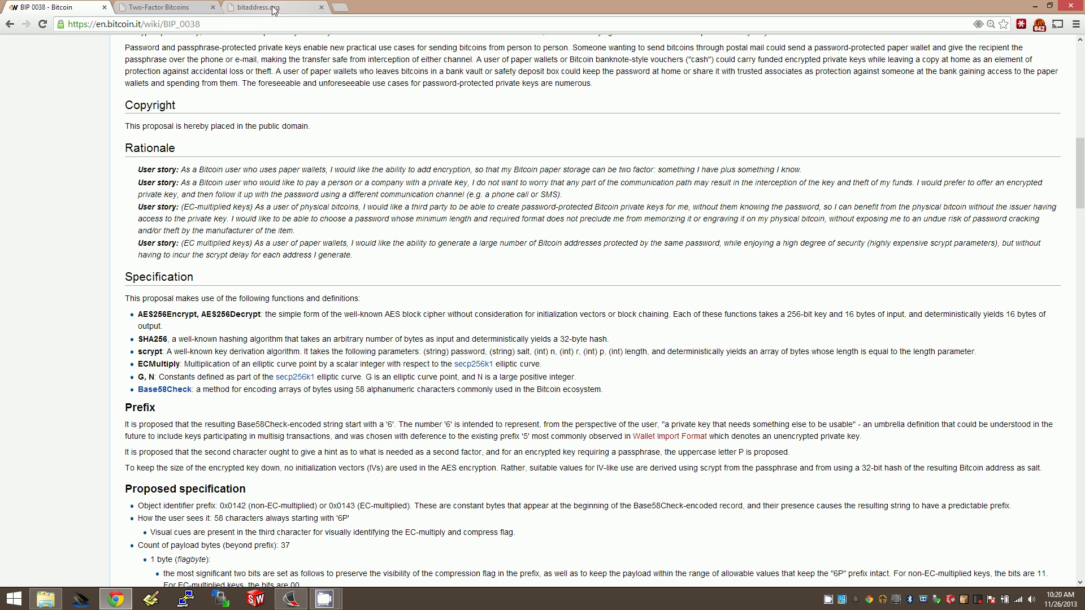
scroll(302, 179, "up", 1)
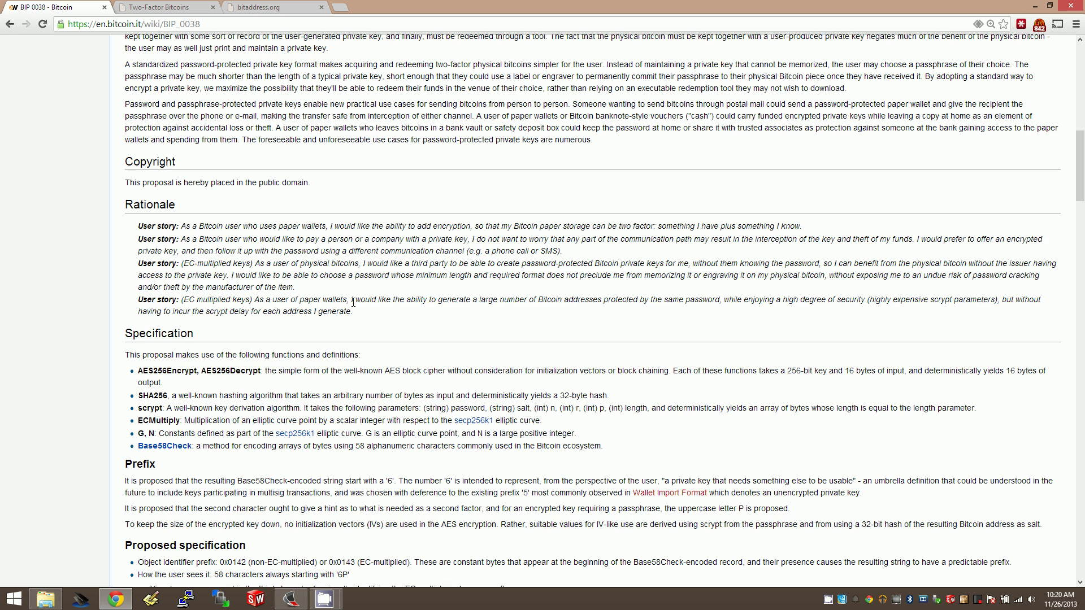
left_click_drag(356, 312, 138, 264)
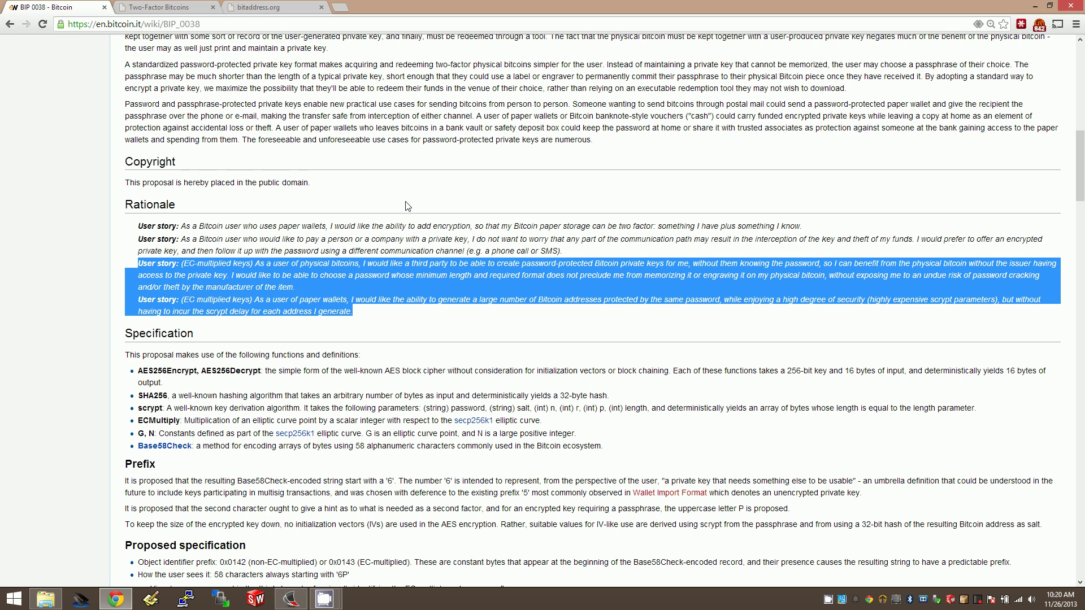
left_click(334, 292)
left_click_drag(273, 263, 358, 267)
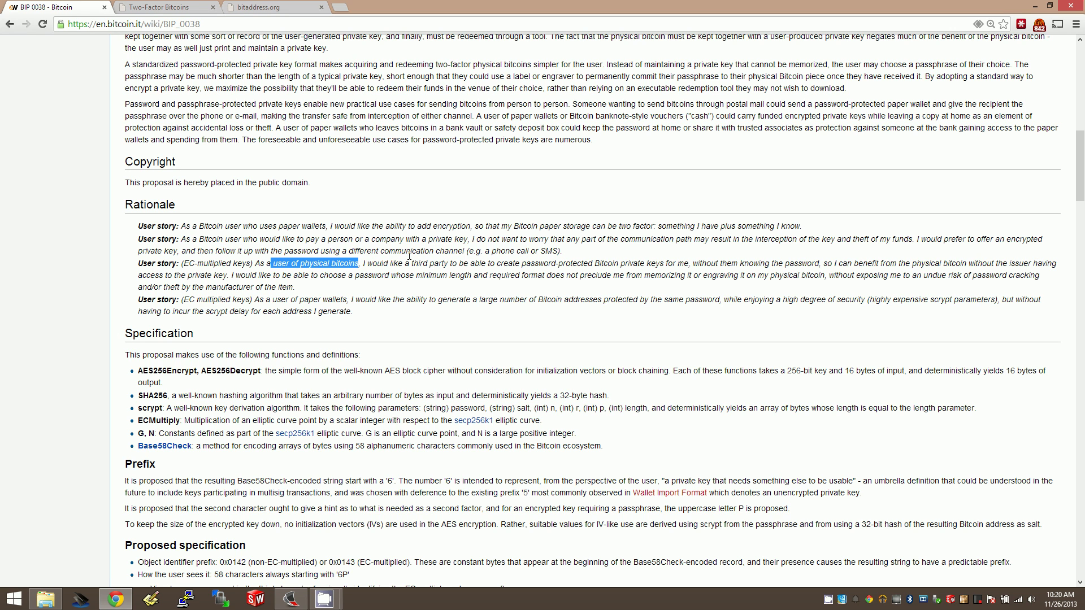
left_click_drag(409, 266, 359, 265)
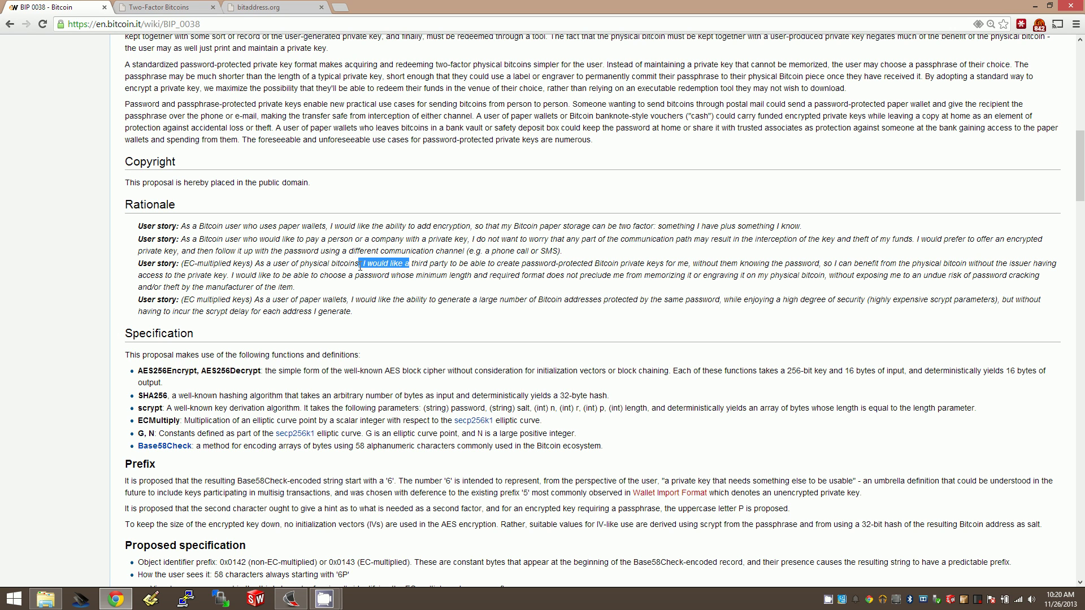
left_click(300, 264)
left_click_drag(159, 263, 353, 312)
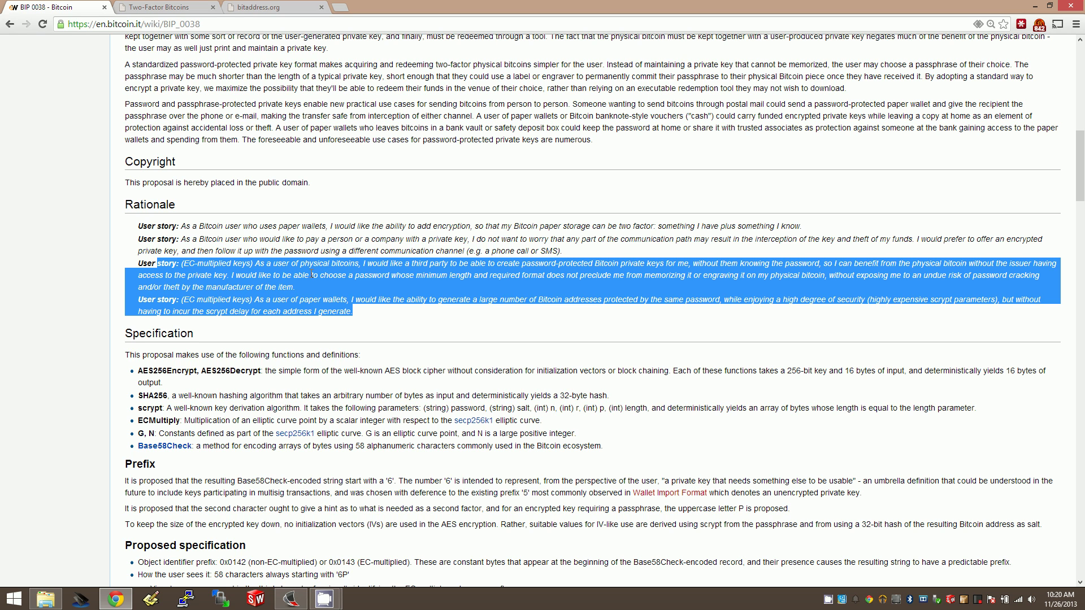
left_click(350, 315)
left_click_drag(353, 314, 136, 287)
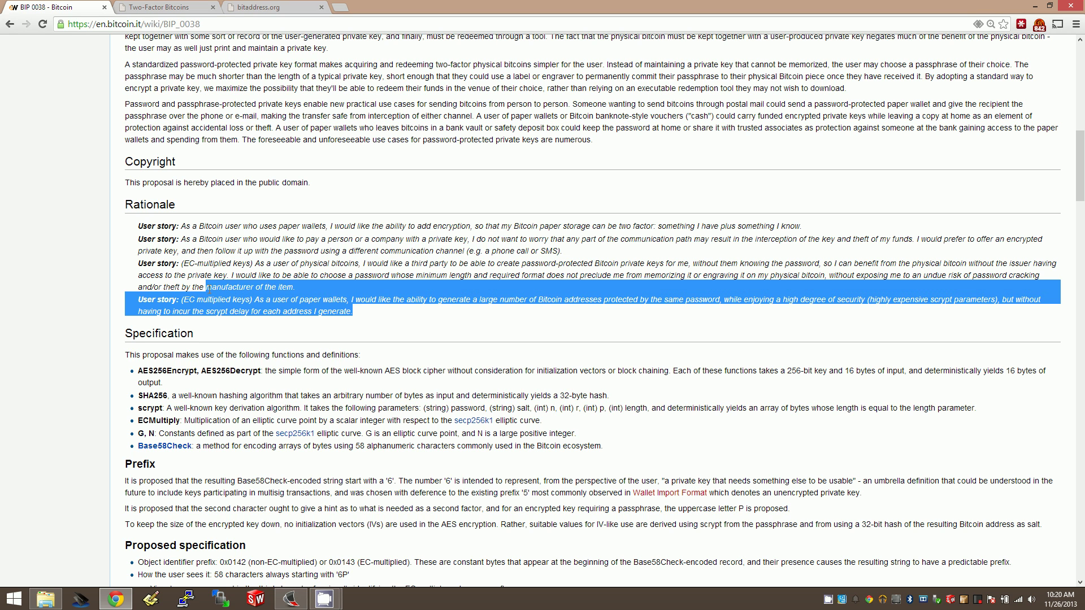
left_click(268, 249)
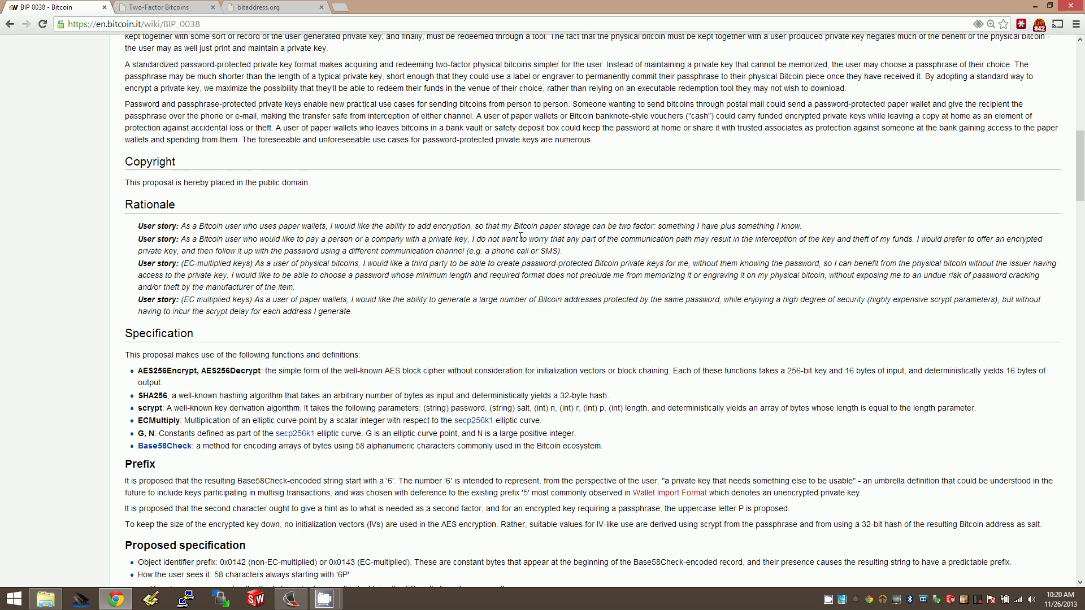
Step: In the Specification list, highlight the terms scrypt and AES256Encrypt, AES256Decrypt
scroll(518, 239, "down", 3)
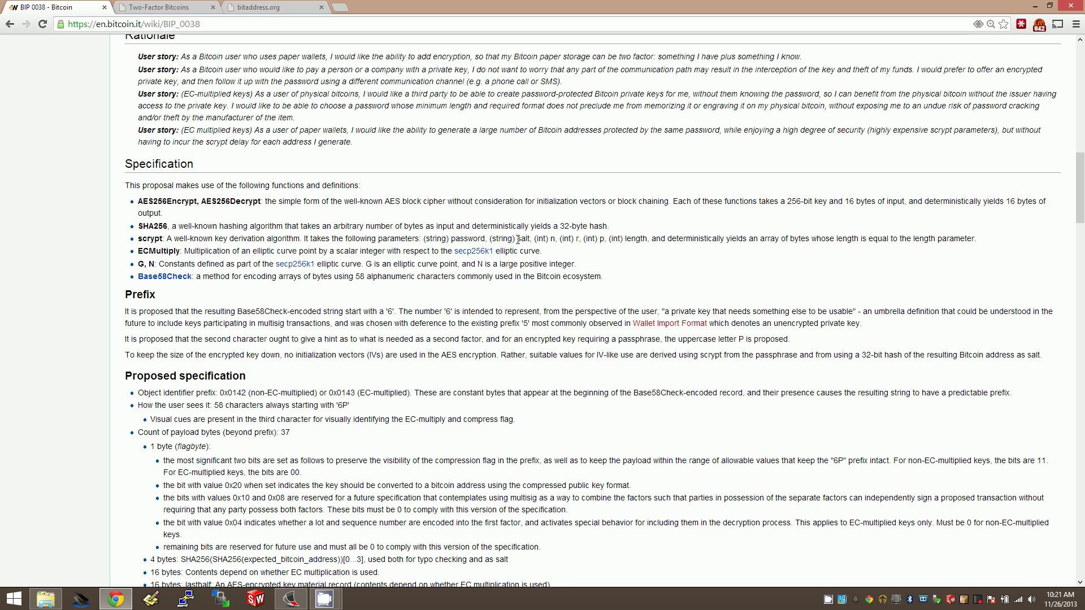
double_click(150, 239)
left_click_drag(138, 202, 262, 204)
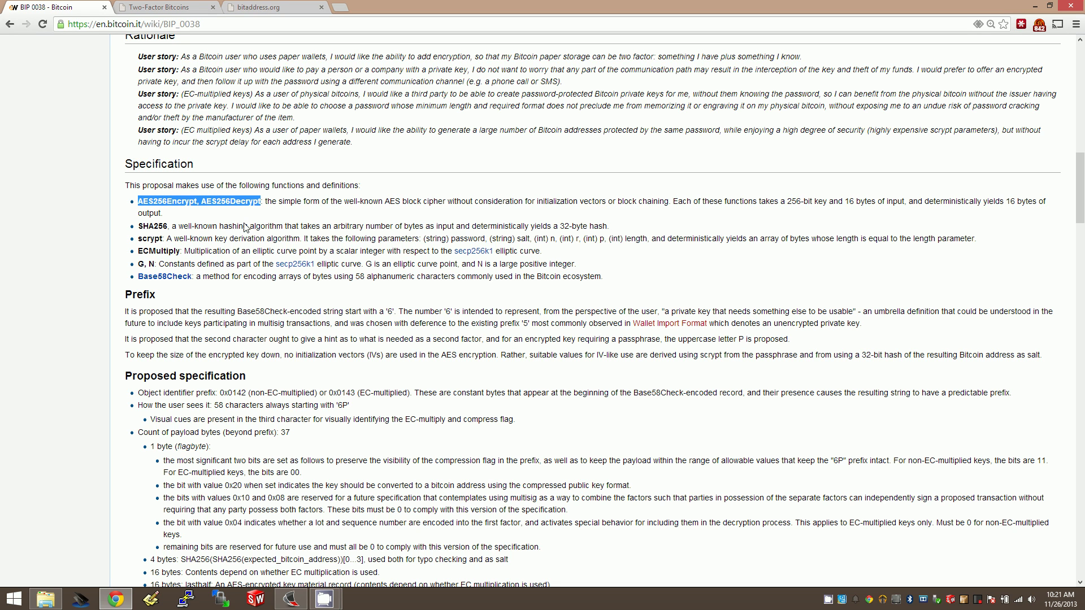
double_click(154, 239)
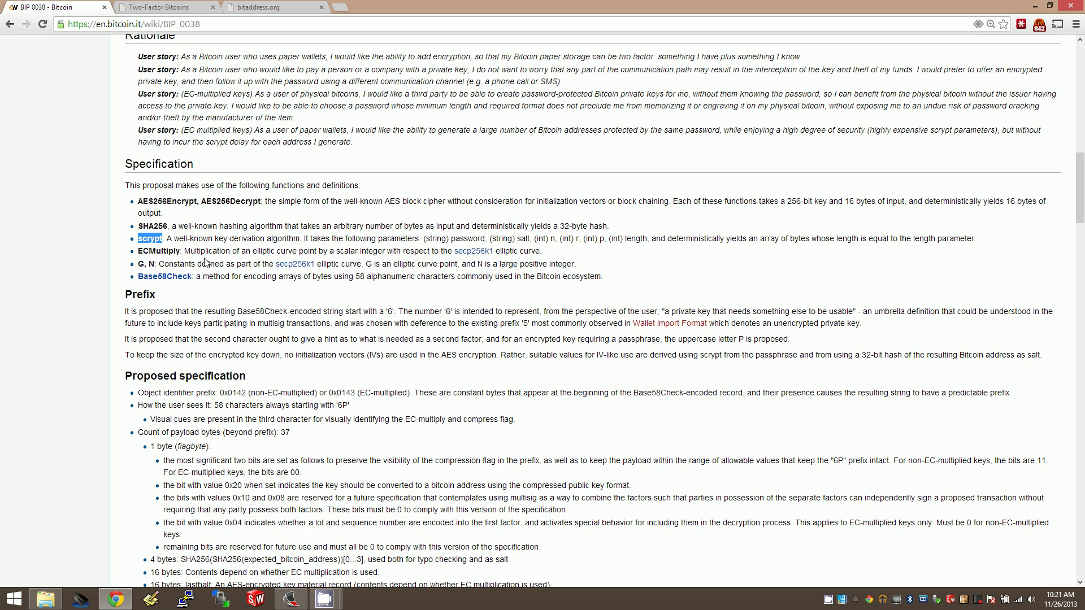
left_click(155, 208)
Step: Highlight the scrypt definition and the SHA256 and scrypt definition lines
left_click_drag(173, 239, 156, 238)
left_click(141, 243)
left_click_drag(444, 233, 628, 240)
left_click(636, 248)
left_click_drag(165, 239, 140, 240)
left_click(156, 200)
Step: Return to bitaddress.org and generate a new address and private key twice
left_click(232, 6)
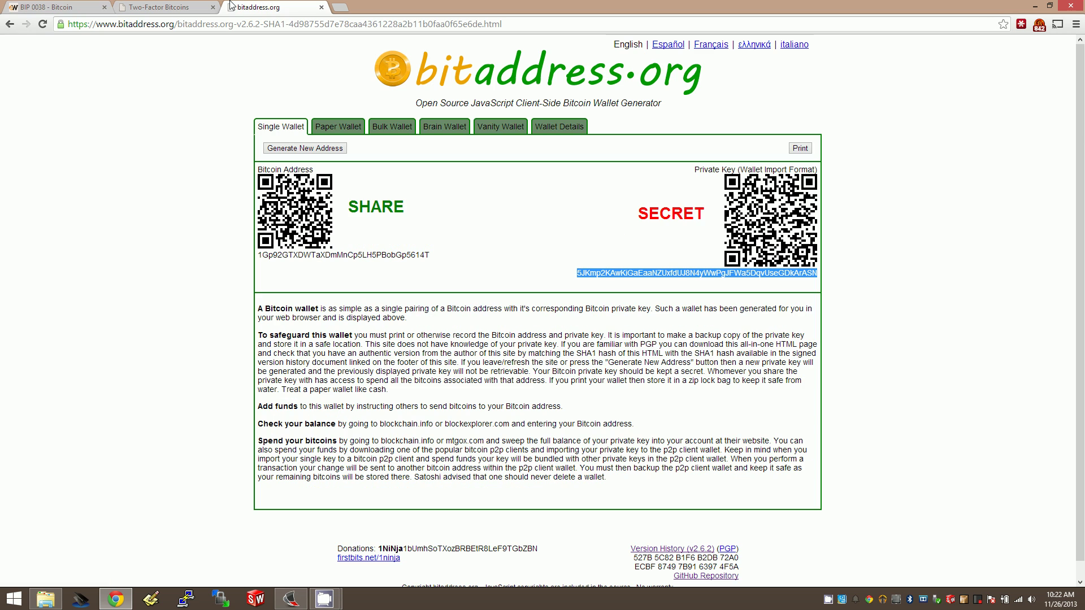
left_click(105, 208)
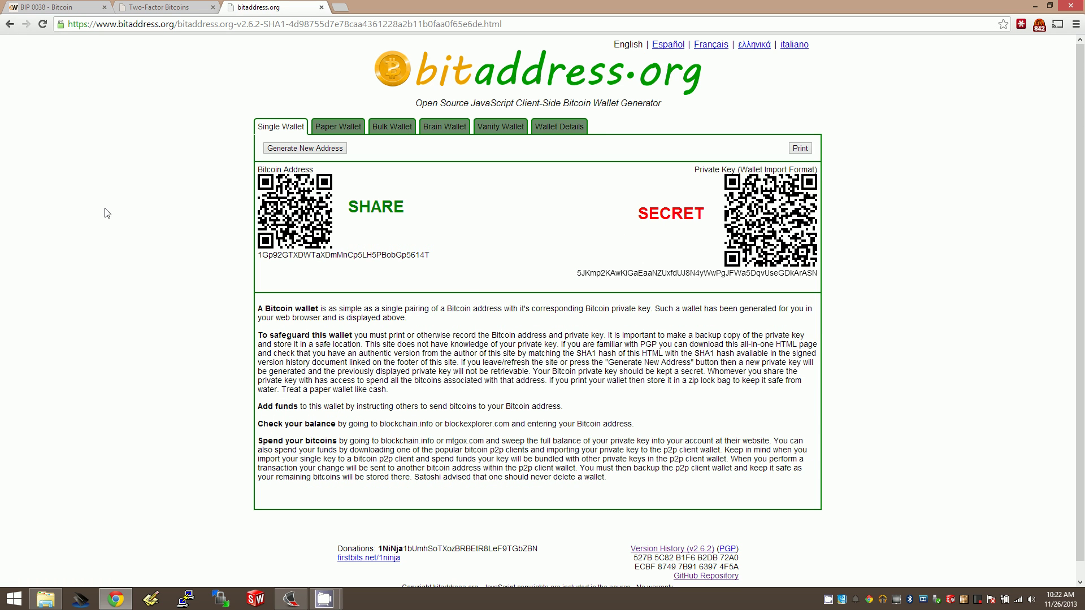
left_click(298, 148)
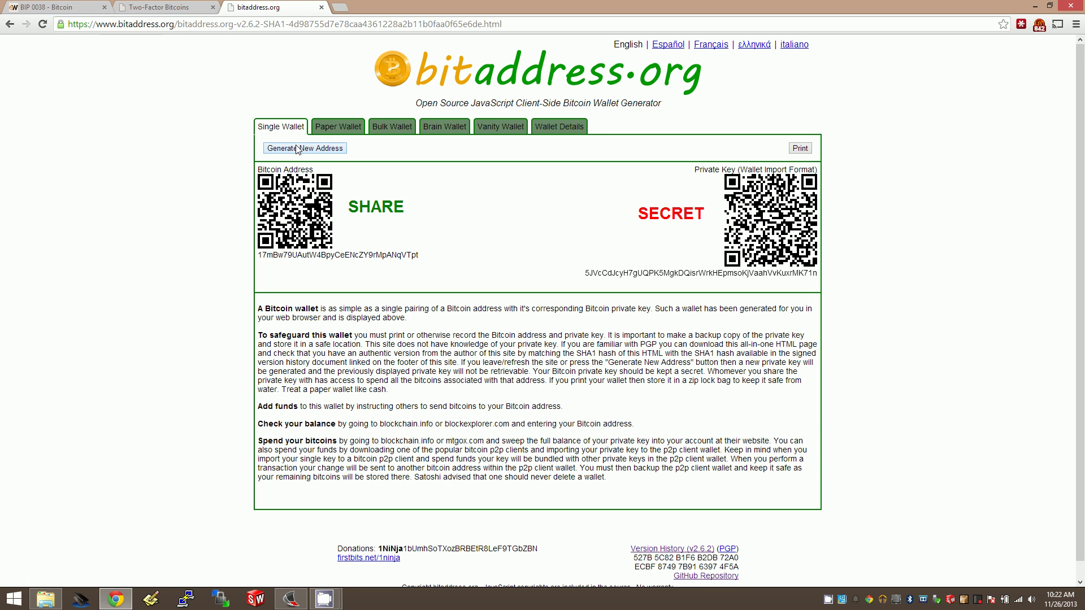
left_click(297, 148)
Step: Select the new private key, then open Paper Wallet and toggle the BIP38 Encrypt? option
double_click(644, 291)
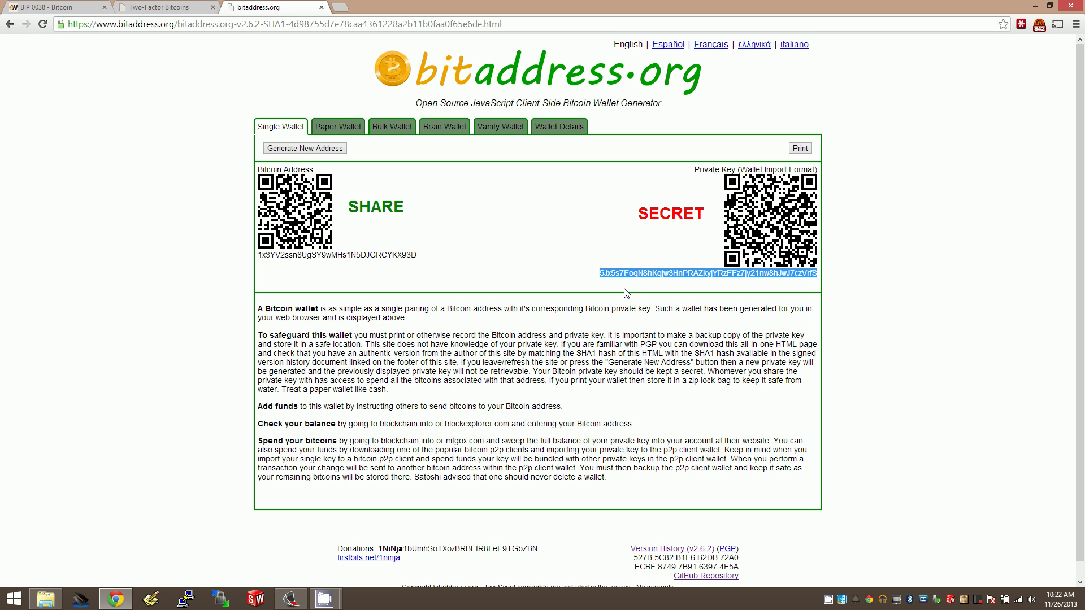
left_click(436, 191)
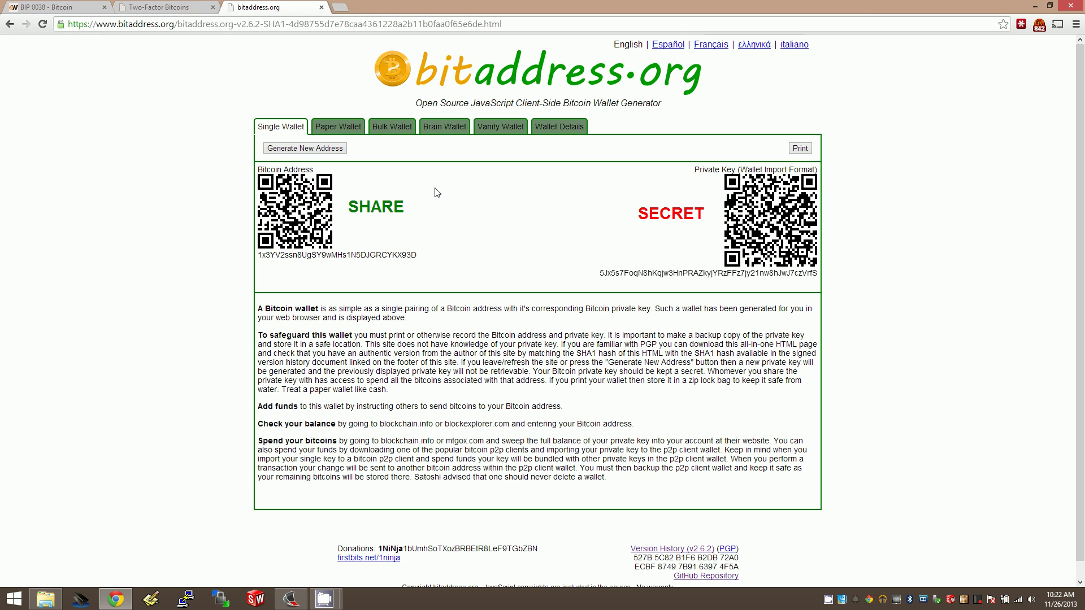
left_click(338, 126)
left_click(308, 148)
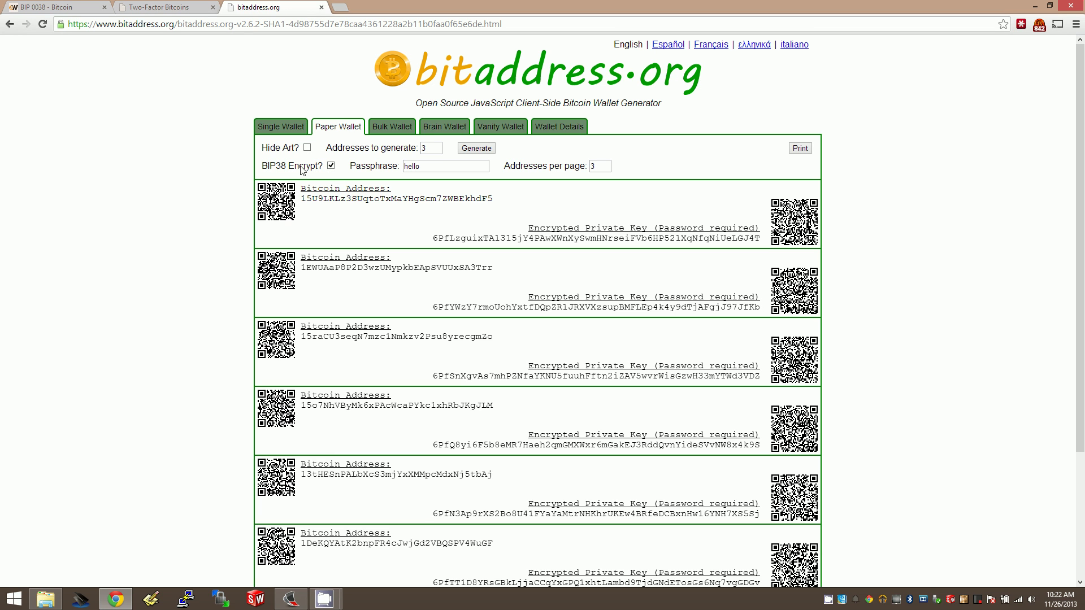
Step: Regenerate the paper wallets twice, then reload bitaddress.org to restart the address generator
left_click_drag(403, 166, 488, 168)
left_click(466, 152)
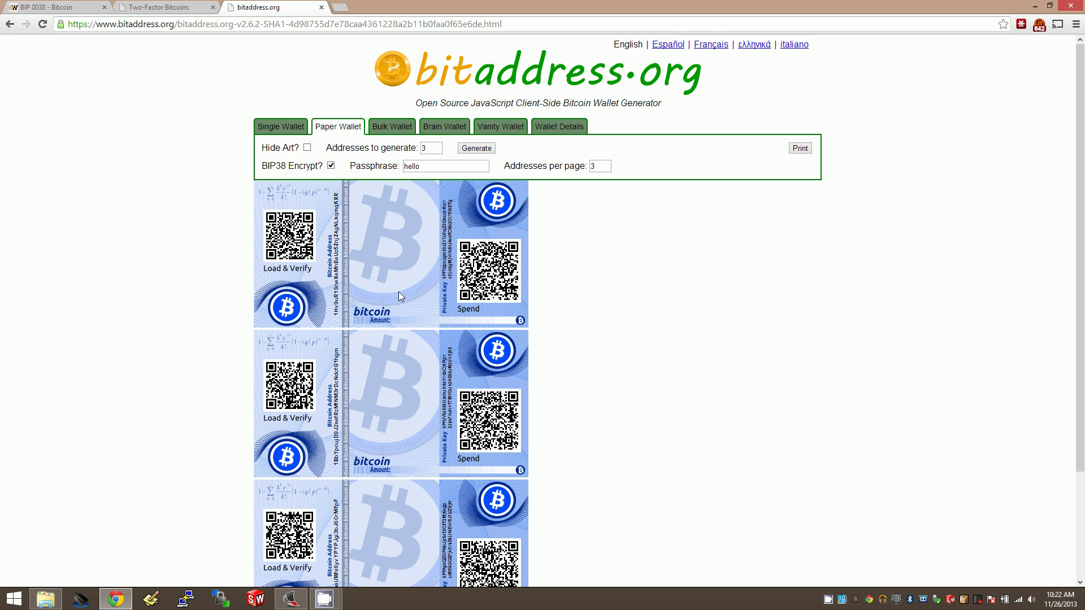
left_click(478, 150)
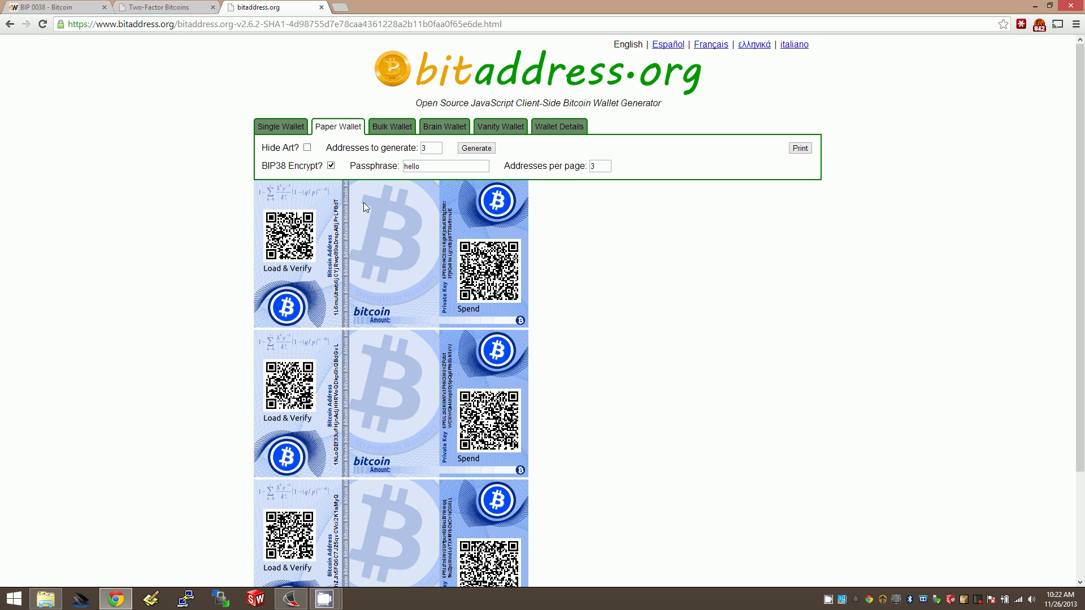
left_click(43, 25)
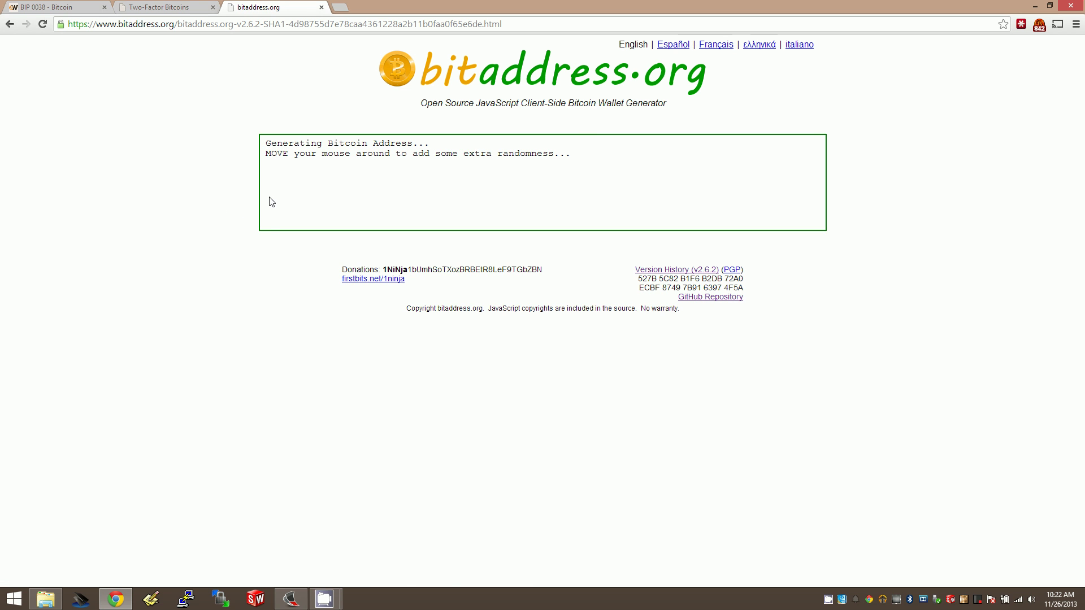
Step: Generate paper wallets with Hide Art and BIP38 encryption under a typed passphrase
left_click(343, 127)
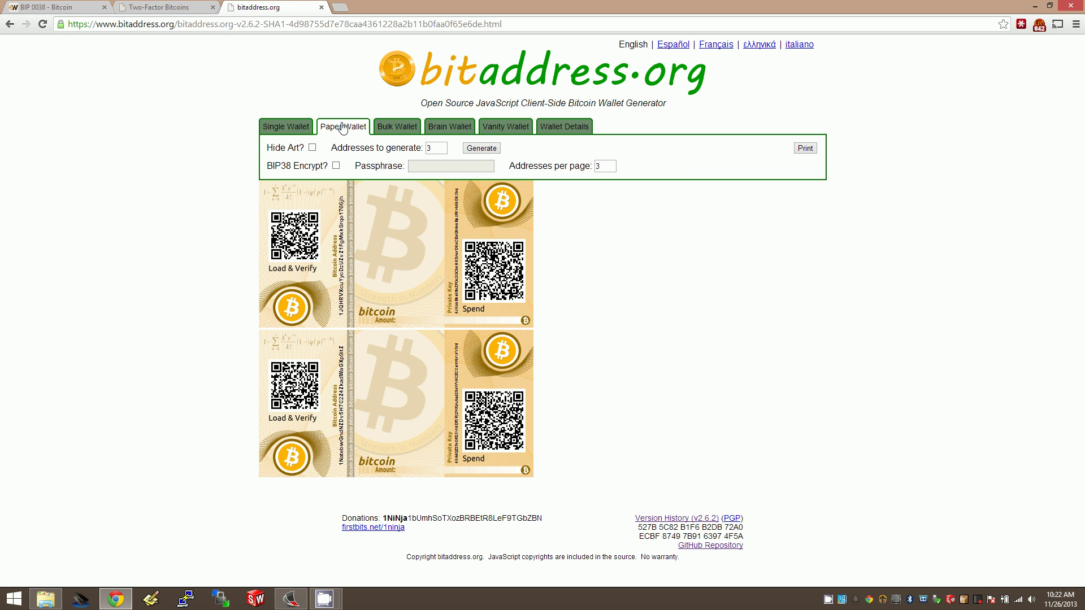
left_click(307, 147)
left_click(331, 165)
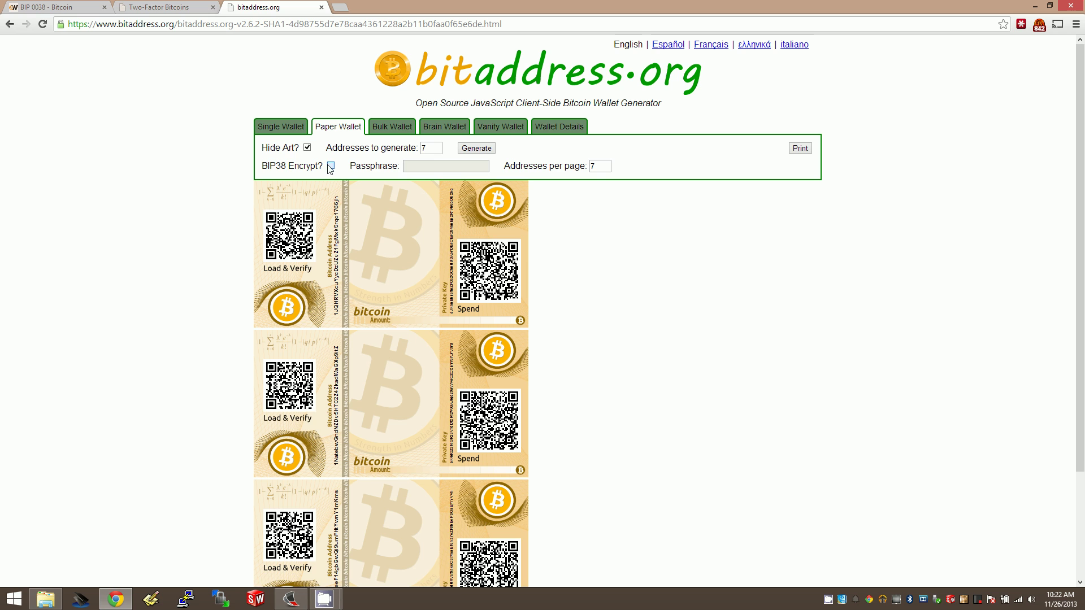
left_click(429, 170)
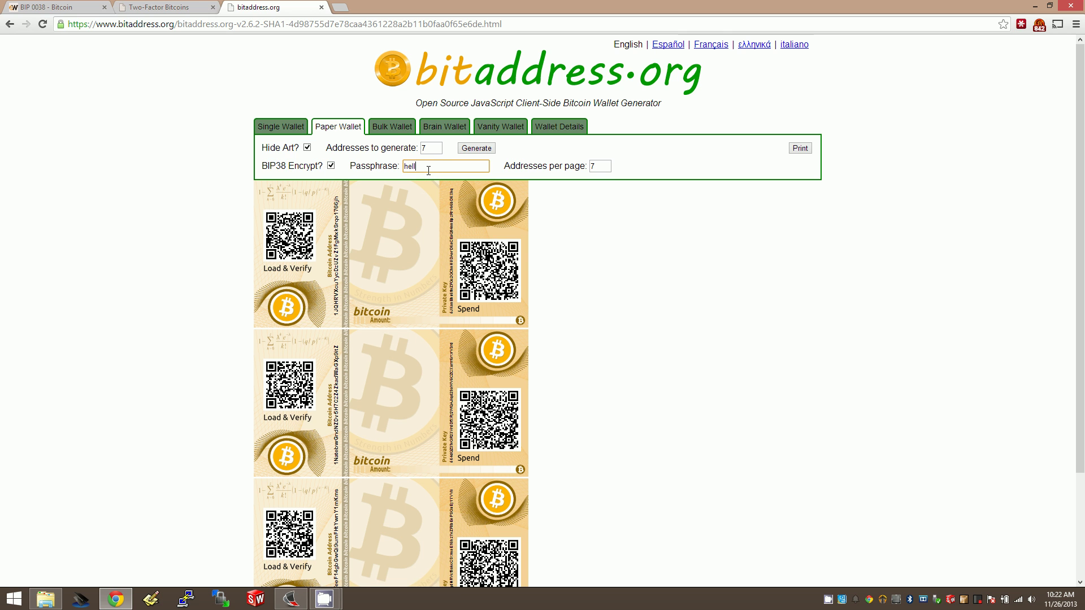
left_click(470, 152)
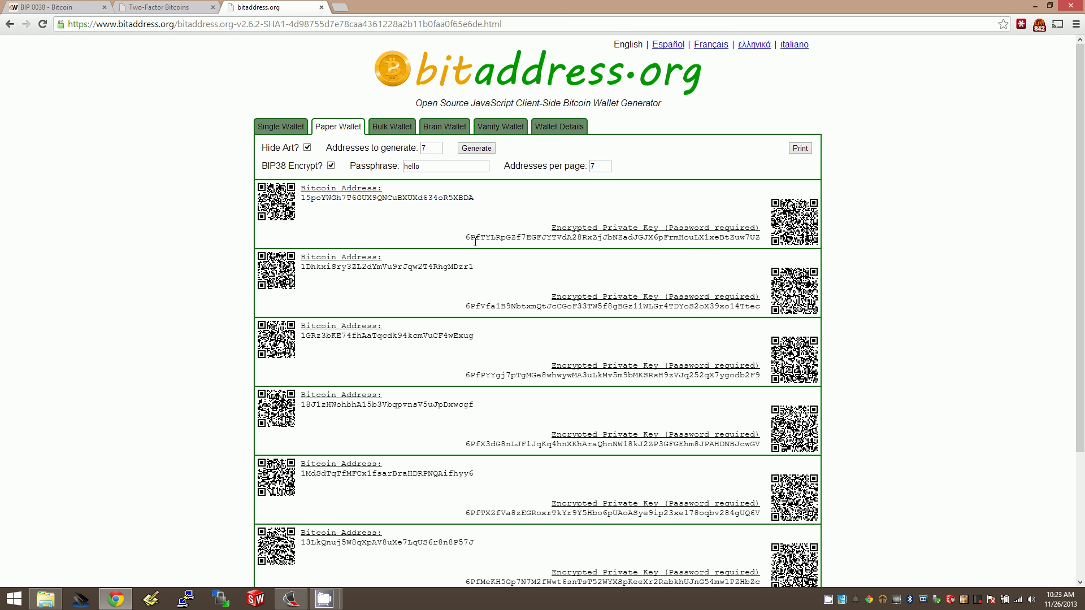
Step: Highlight the 6P prefix on the first and second encrypted private keys
double_click(475, 237)
left_click(496, 275)
left_click(263, 127)
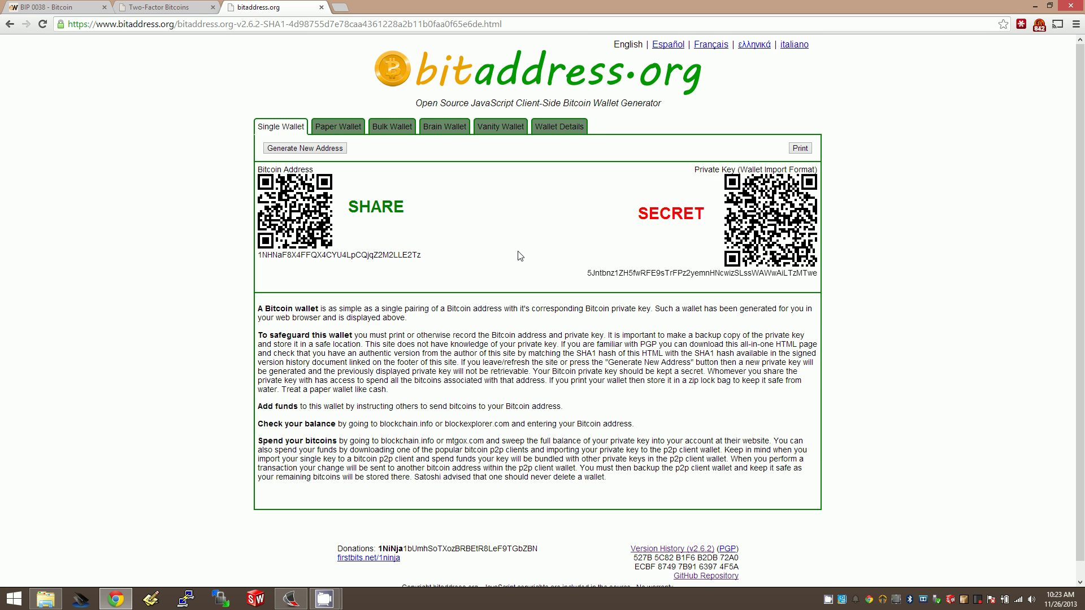
left_click(345, 130)
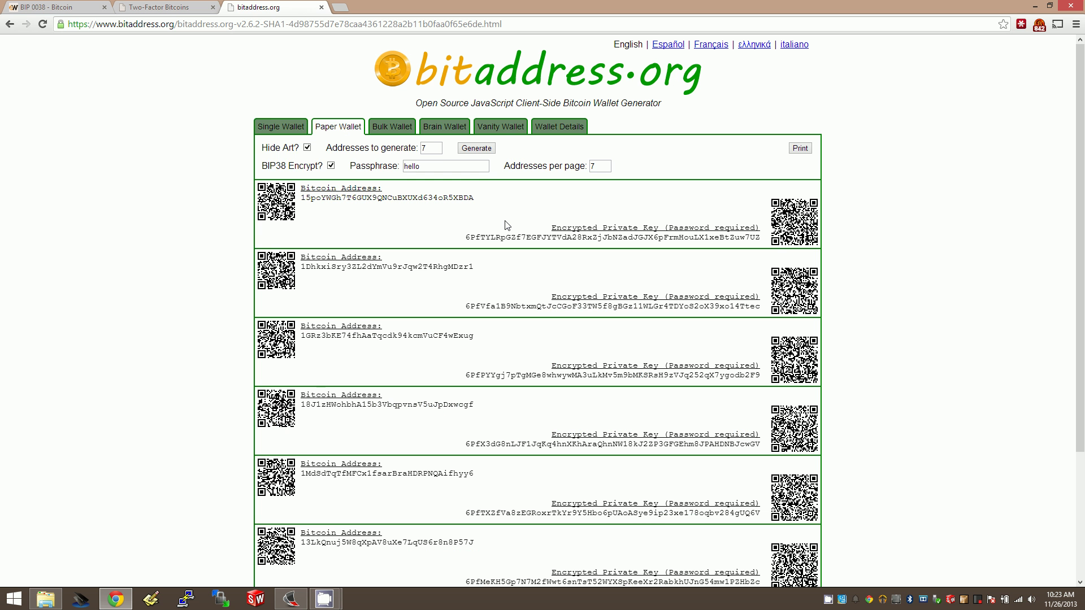
left_click_drag(469, 238, 477, 237)
left_click_drag(475, 306, 480, 306)
left_click(483, 342)
left_click_drag(467, 241, 475, 240)
Step: Highlight '6P' in the BIP 0038 Proposed specification, then return to the bitaddress.org paper wallets
left_click(51, 7)
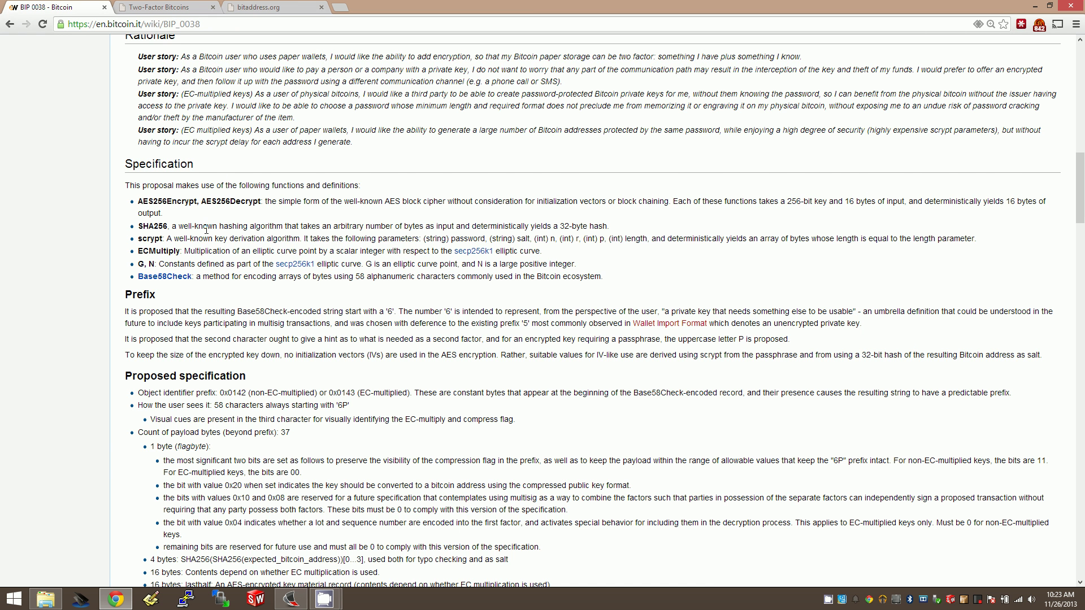
scroll(205, 230, "up", 2)
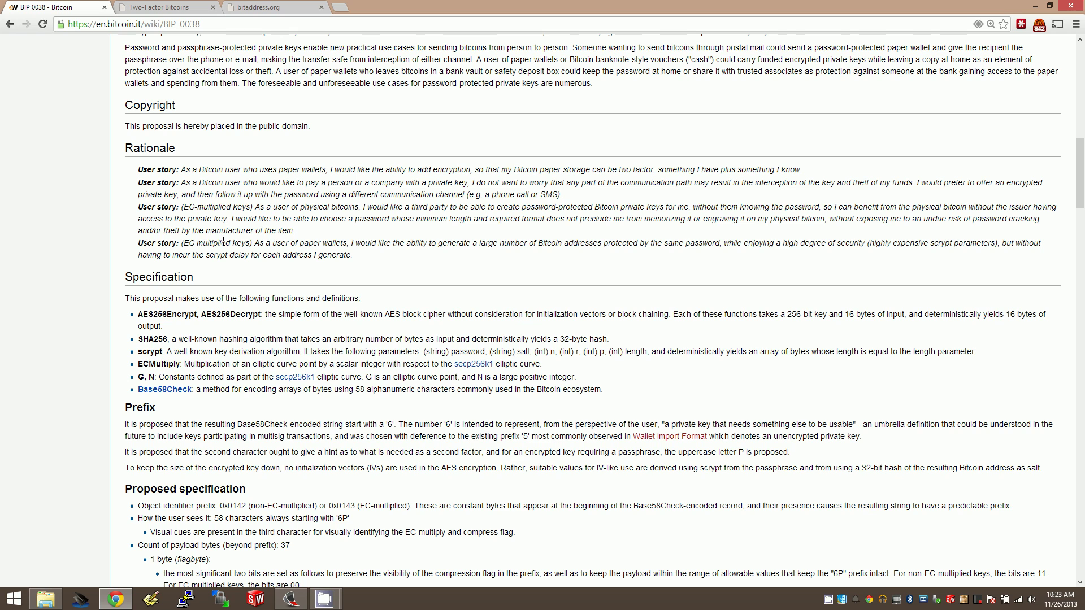
left_click_drag(336, 518, 348, 520)
left_click(167, 11)
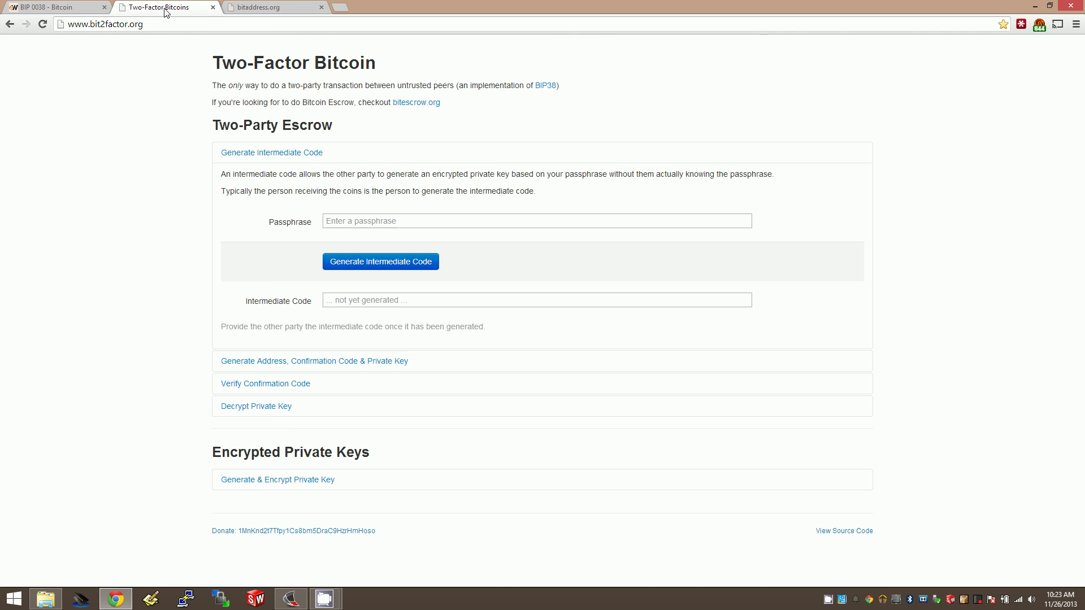
left_click(249, 7)
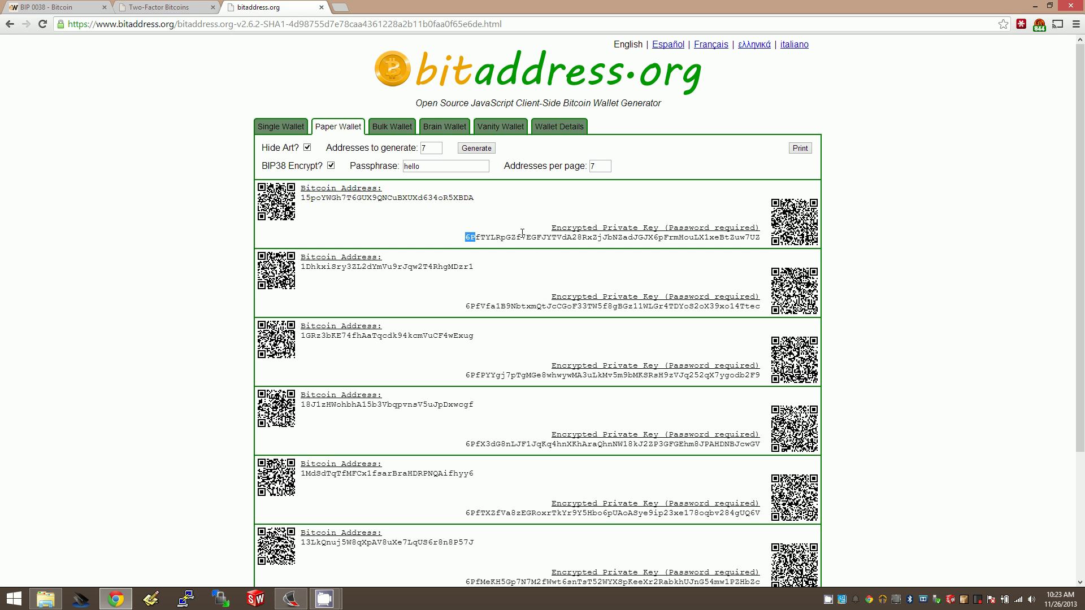
Step: Copy the first 6P encrypted key, paste it into Wallet Details and view its details
double_click(518, 237)
right_click(519, 237)
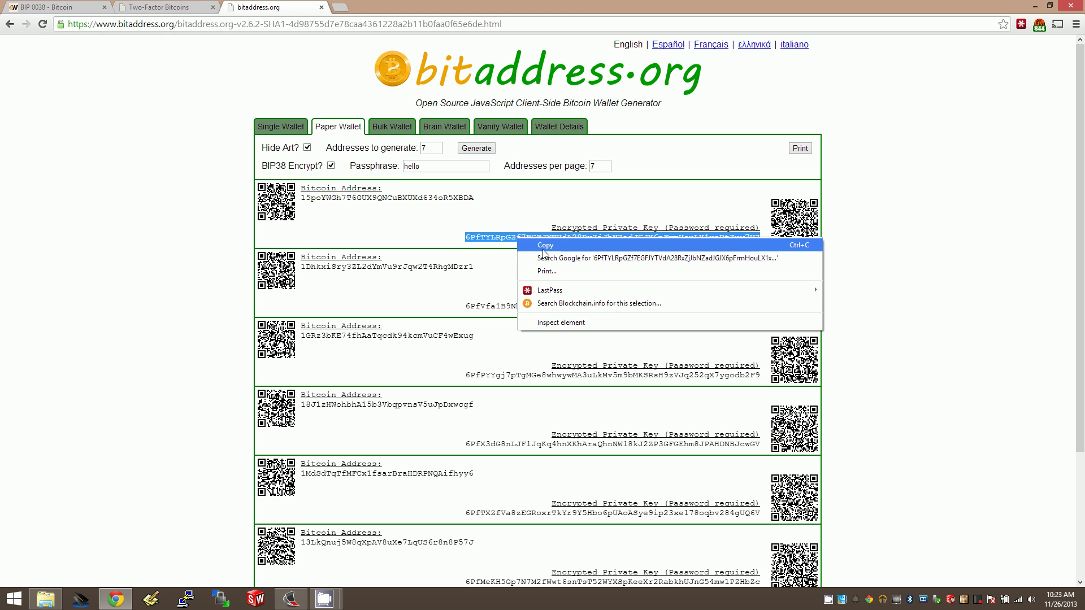
left_click(544, 252)
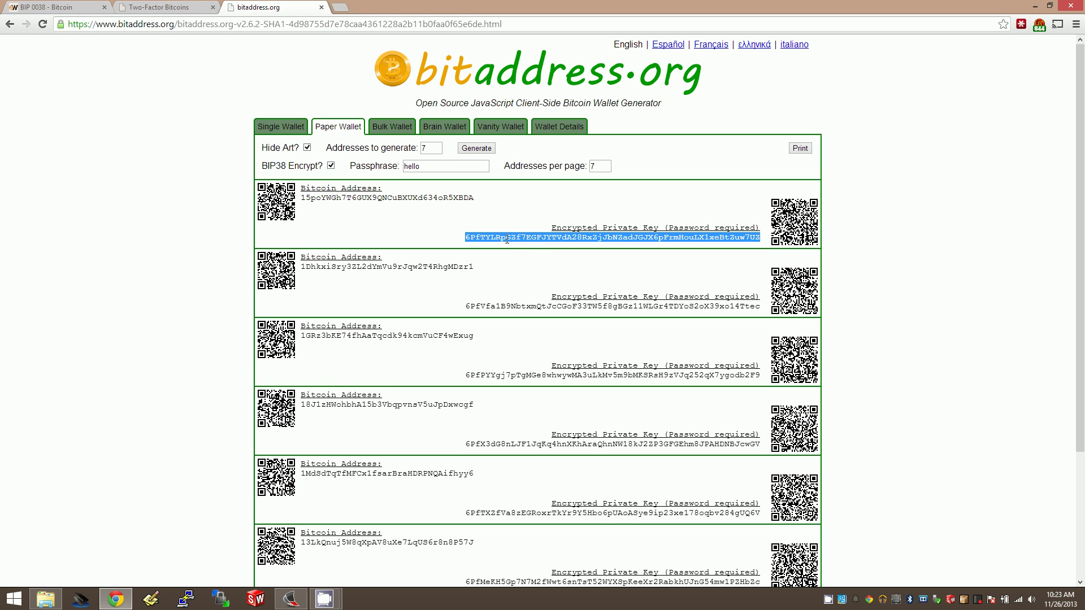
left_click(560, 127)
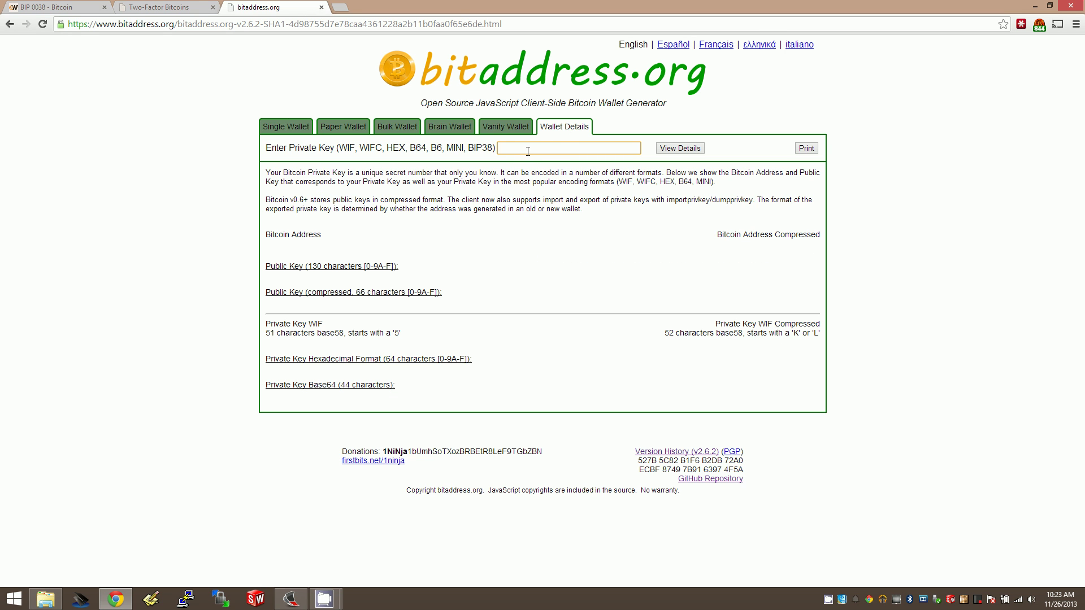
right_click(527, 151)
left_click(565, 218)
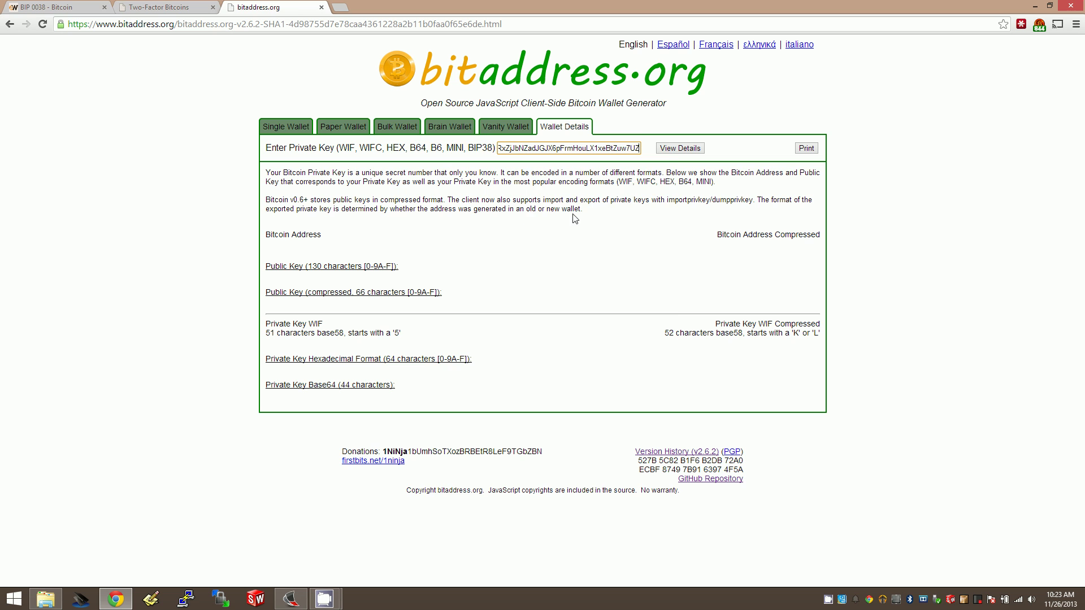
left_click(678, 150)
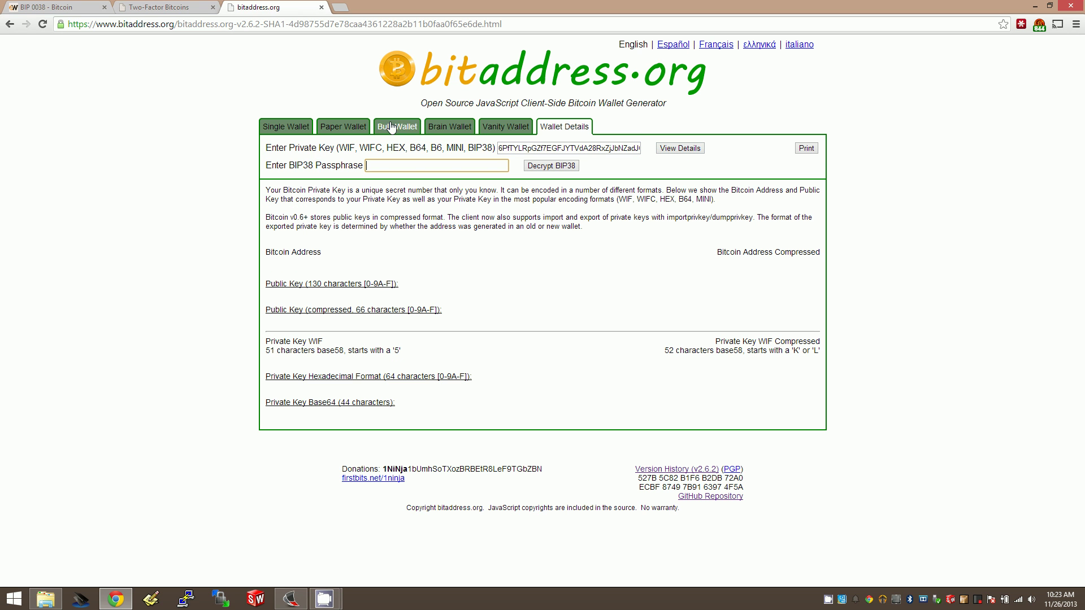
Step: Try Decrypt BIP38 with a wrong passphrase and dismiss the incorrect-passphrase alert
double_click(507, 150)
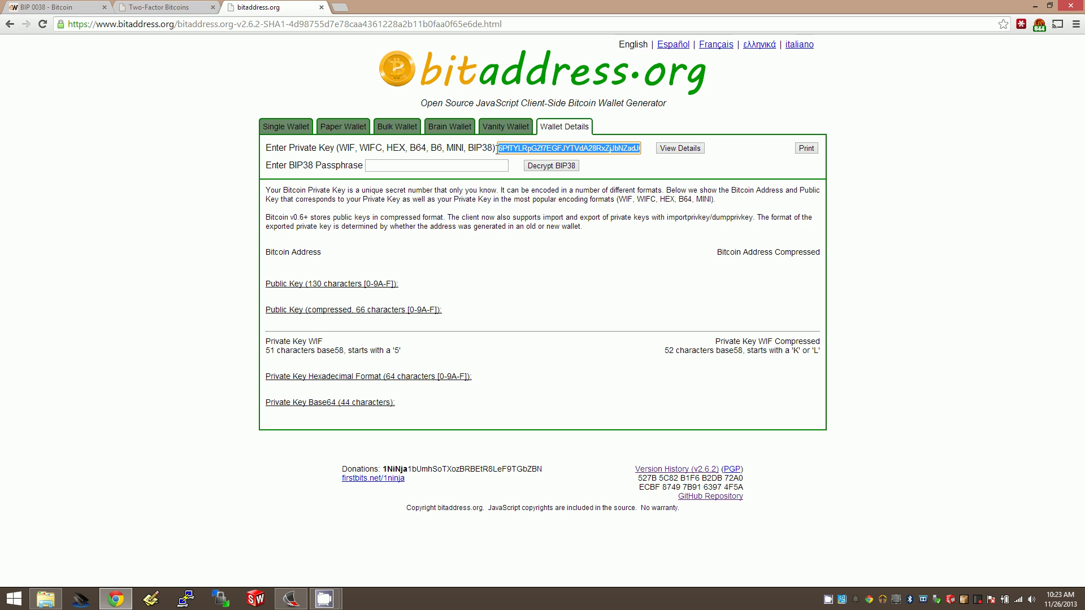
left_click(387, 167)
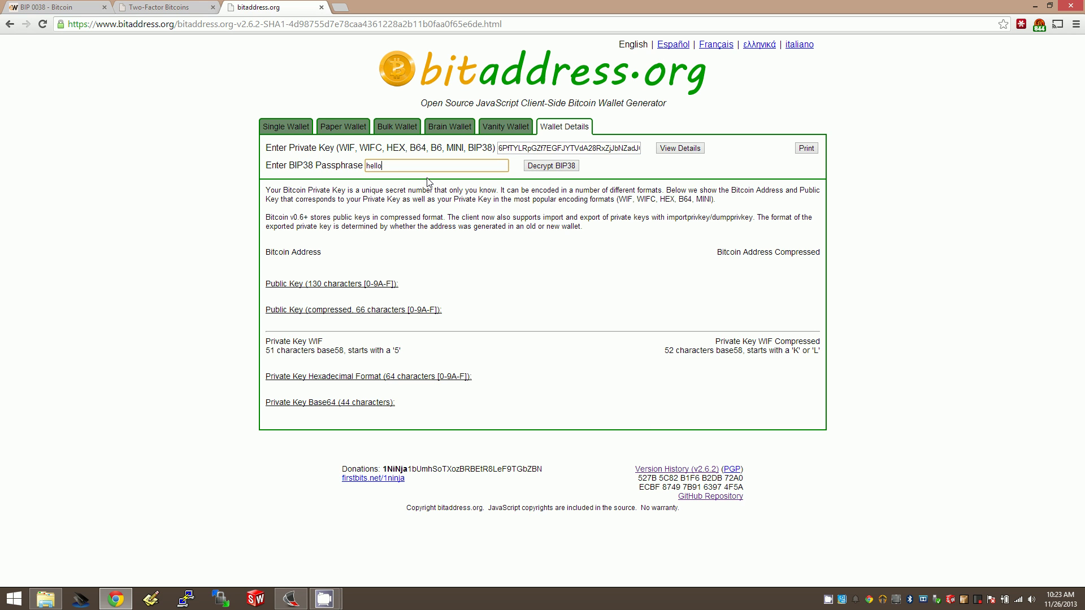
key("BackSpace")
left_click(548, 169)
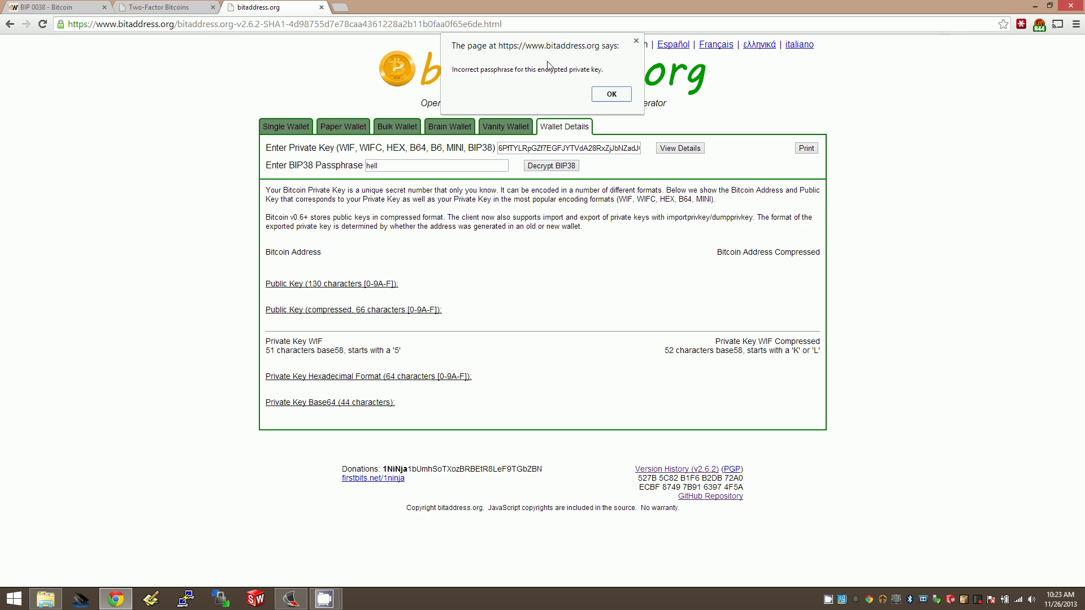
left_click(617, 96)
left_click(689, 150)
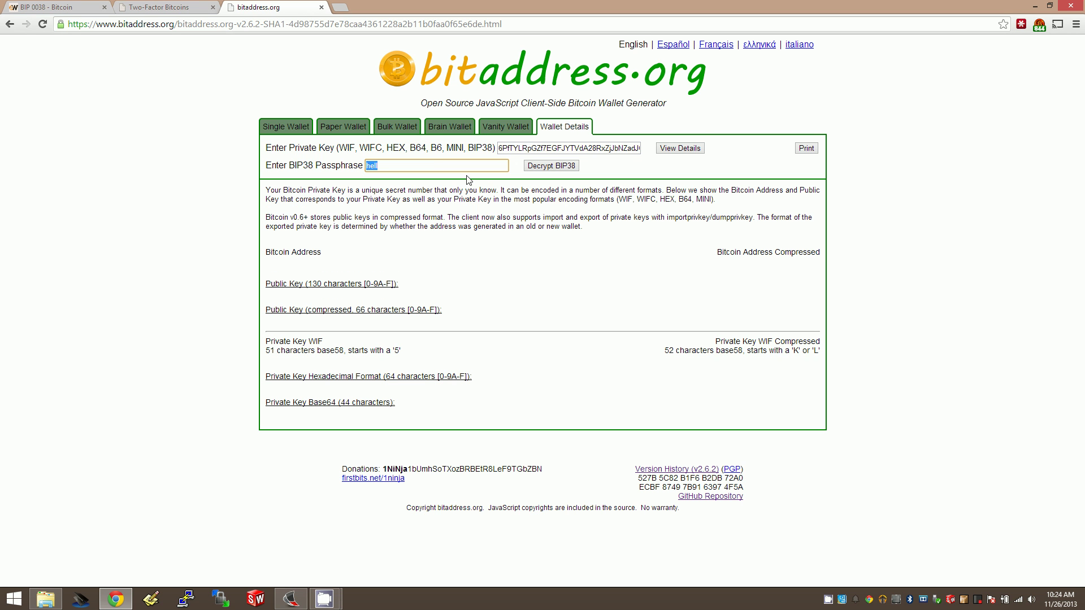
Step: Decrypt the key with the corrected passphrase and select its compressed and uncompressed WIF keys
left_click(435, 165)
left_click(537, 164)
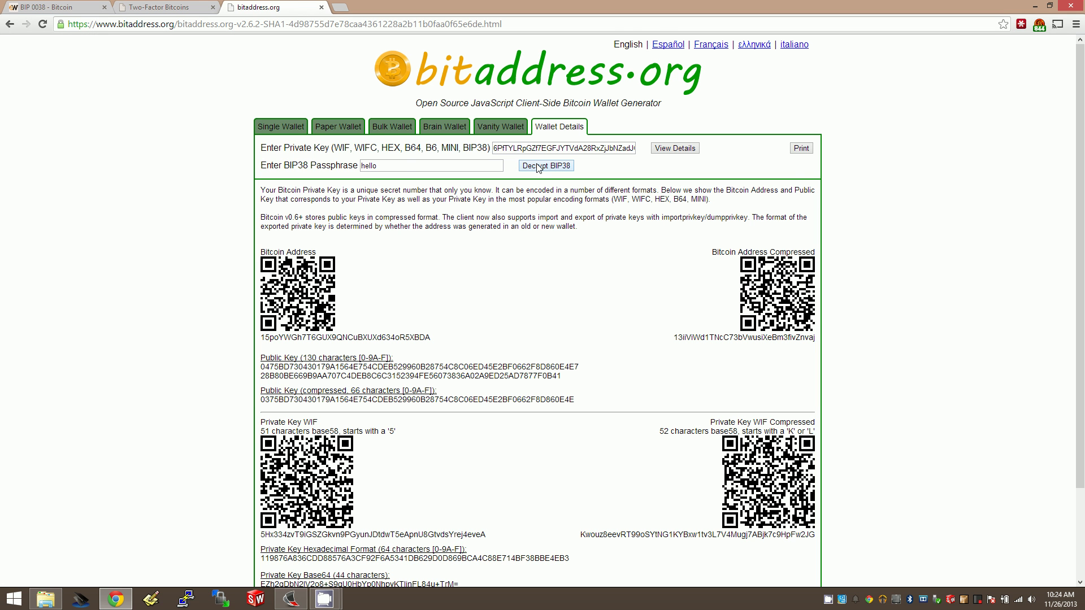
scroll(520, 288, "down", 3)
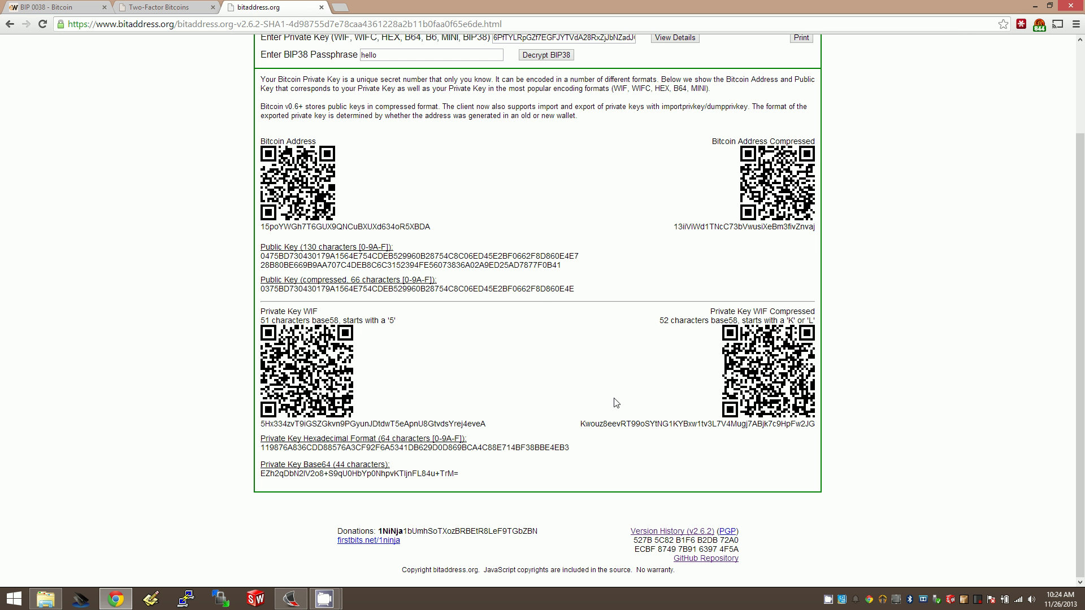
double_click(619, 428)
double_click(280, 423)
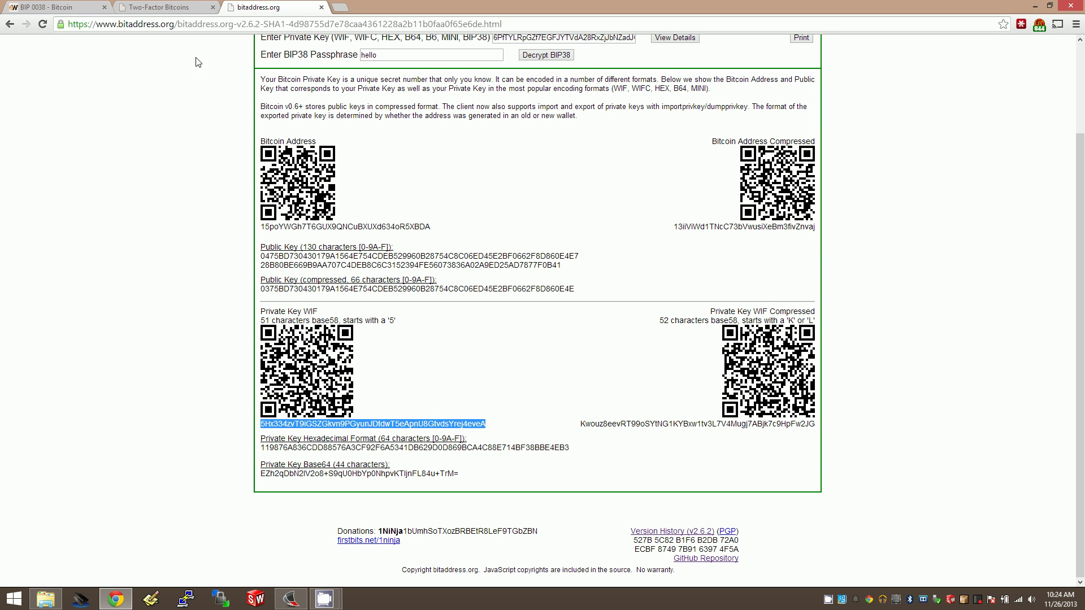
scroll(346, 114, "up", 3)
Step: Compare the Single Wallet and Paper Wallet tabs, then review Wallet Details again
left_click(280, 127)
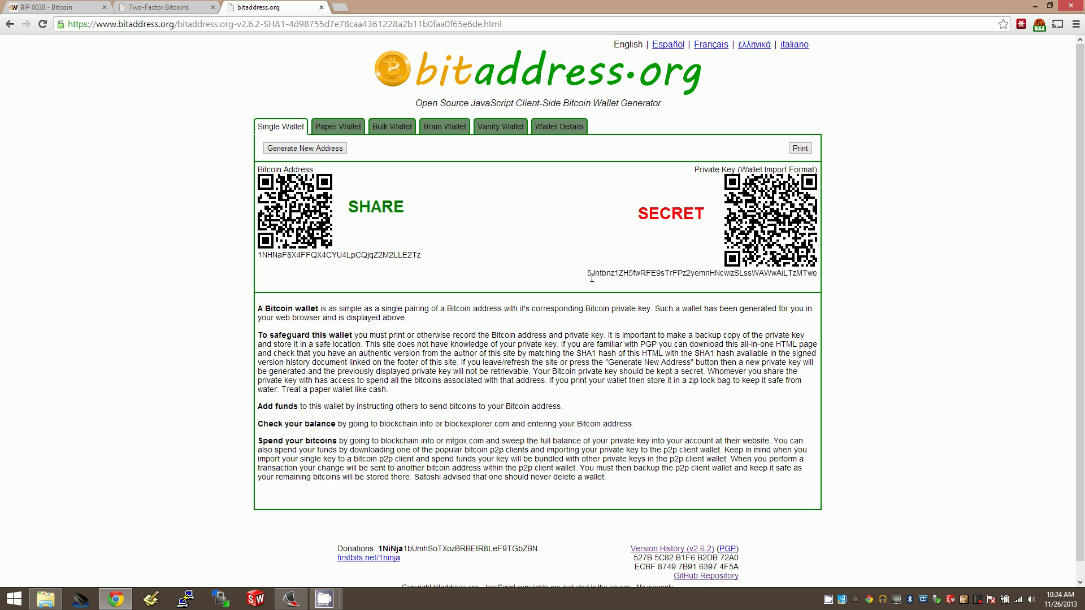
left_click(338, 126)
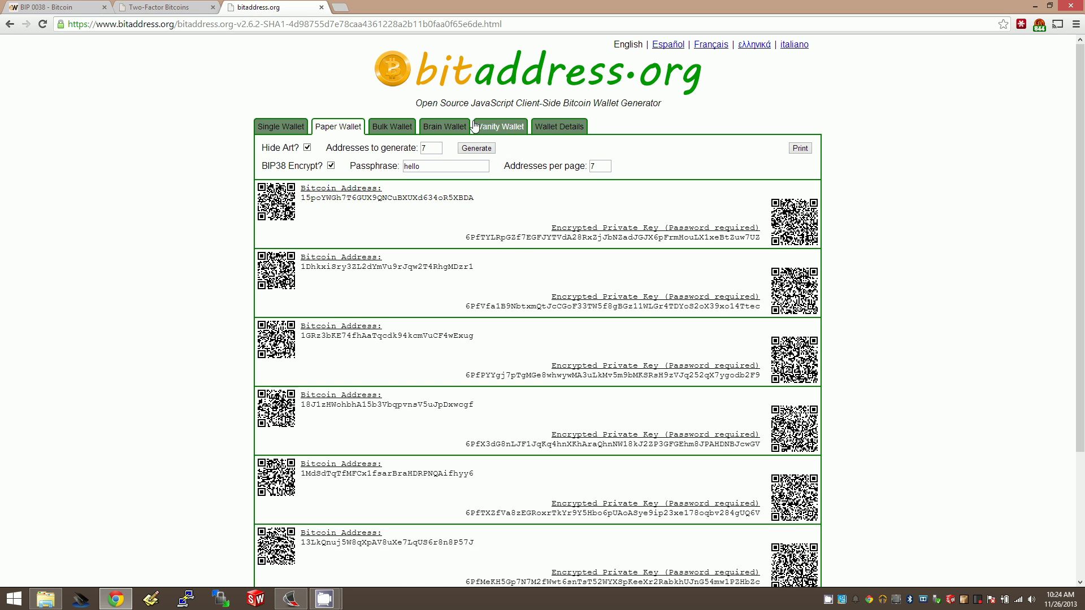
left_click(560, 127)
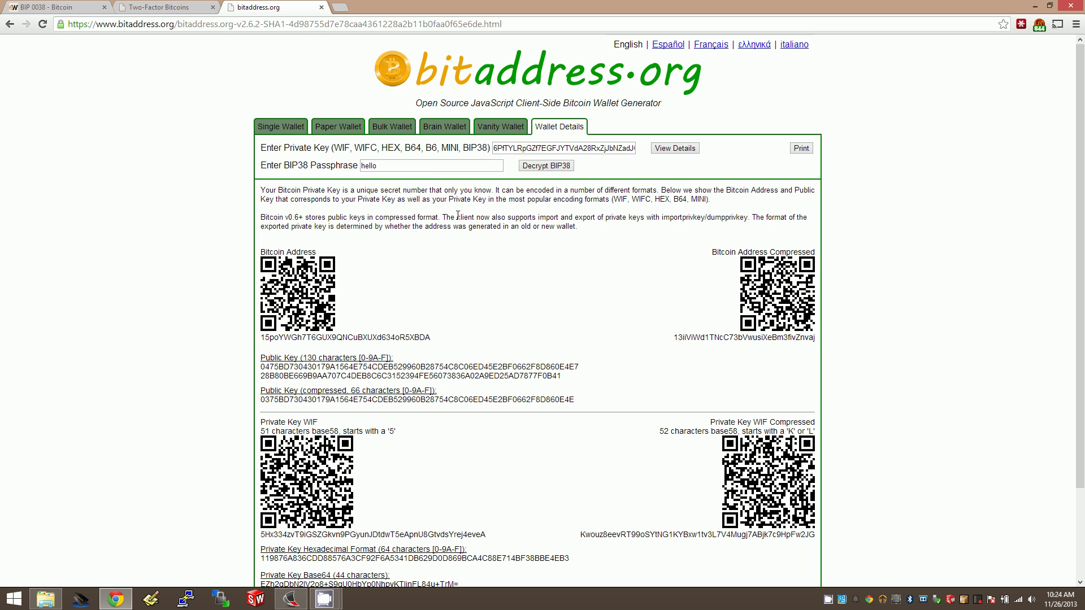
scroll(531, 342, "down", 3)
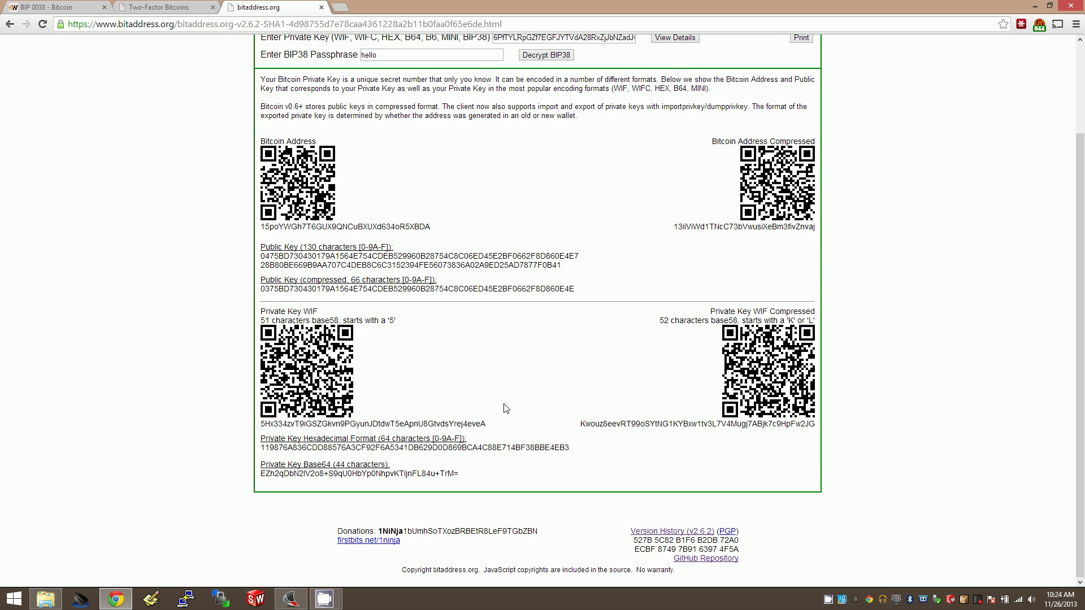
scroll(476, 388, "up", 3)
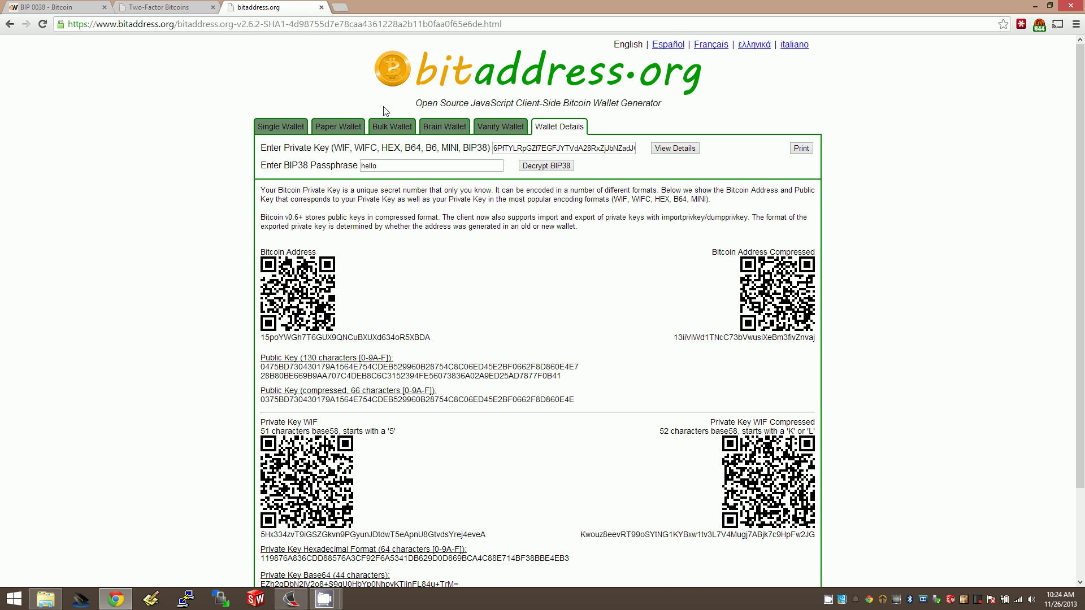
Step: Select the first paper wallet's encrypted private key, then return to the Two-Factor Bitcoin page
left_click(386, 128)
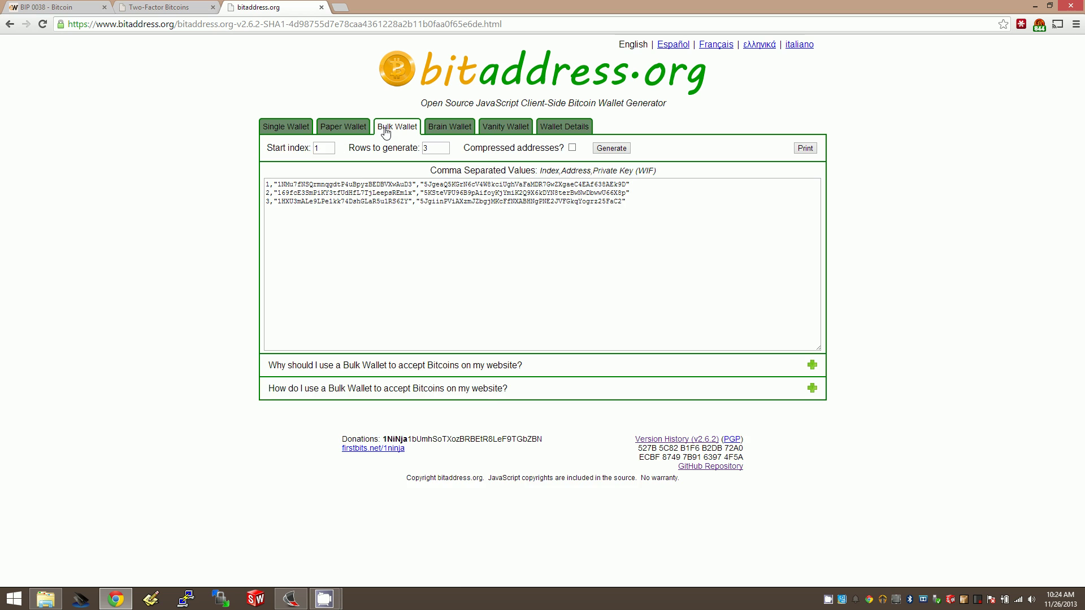
left_click(355, 126)
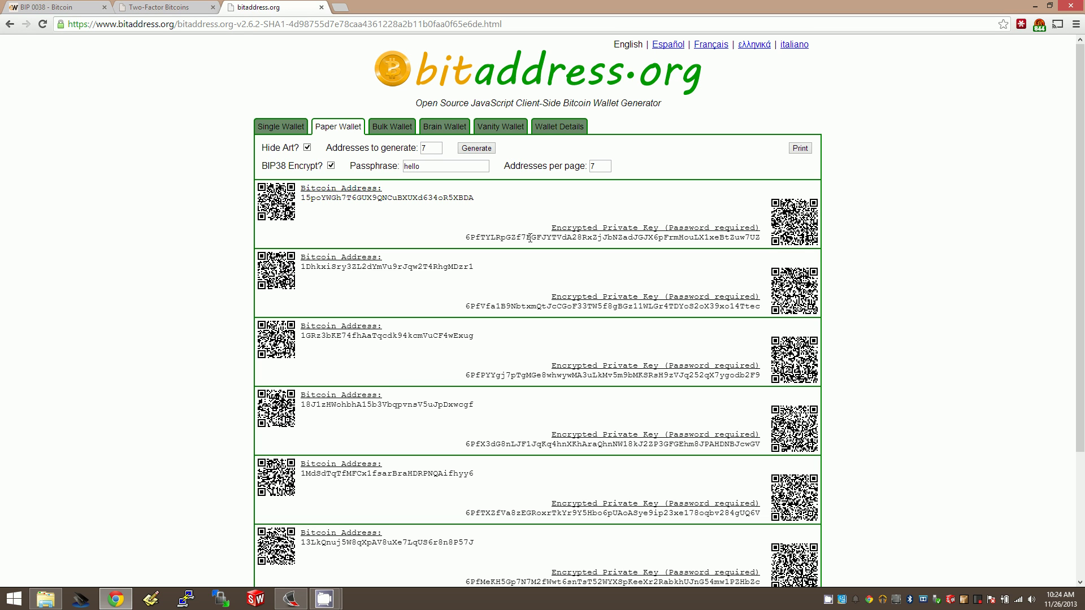
double_click(530, 238)
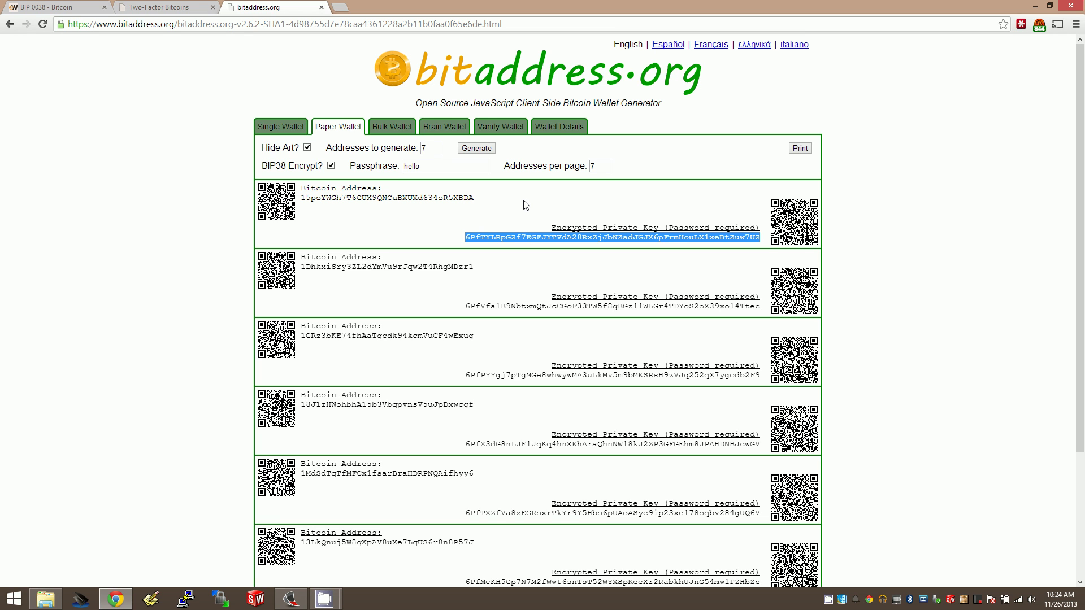
left_click(144, 7)
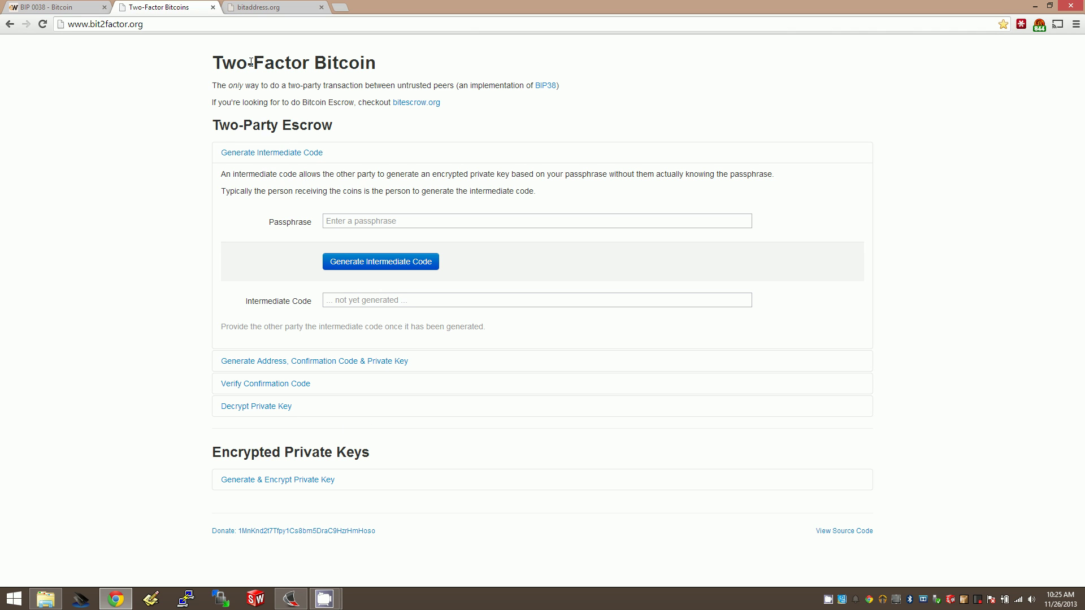
Step: Expand the Generate & Encrypt Private Key form on bit2factor.org
left_click_drag(325, 125, 219, 125)
left_click(147, 217)
left_click(280, 480)
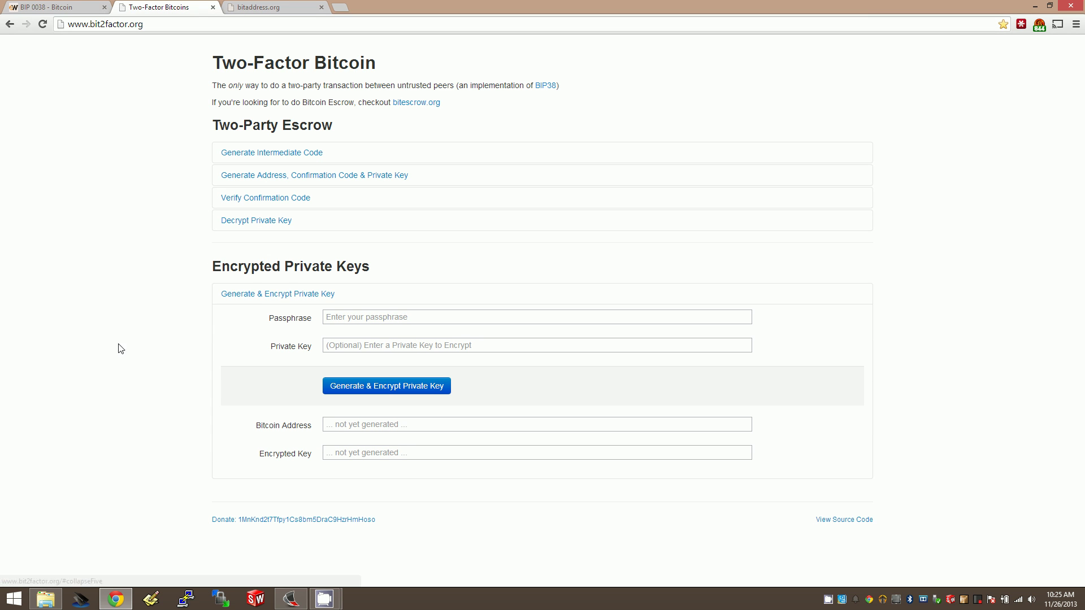
Step: Paste the paper wallet's compressed WIF private key from Wallet Details into the Private Key field
left_click(261, 7)
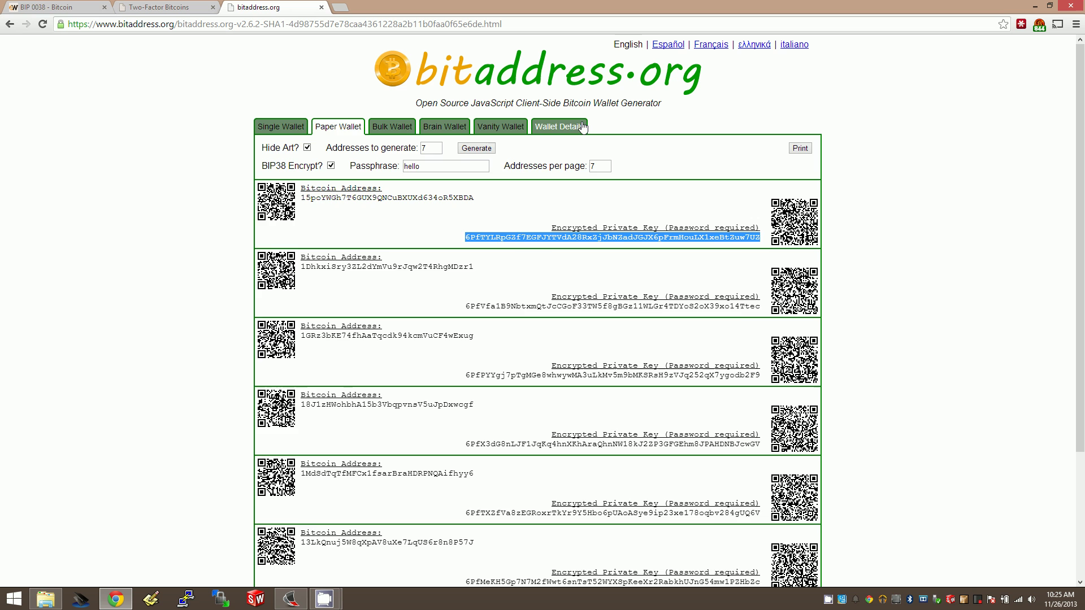
left_click(560, 127)
scroll(373, 388, "down", 2)
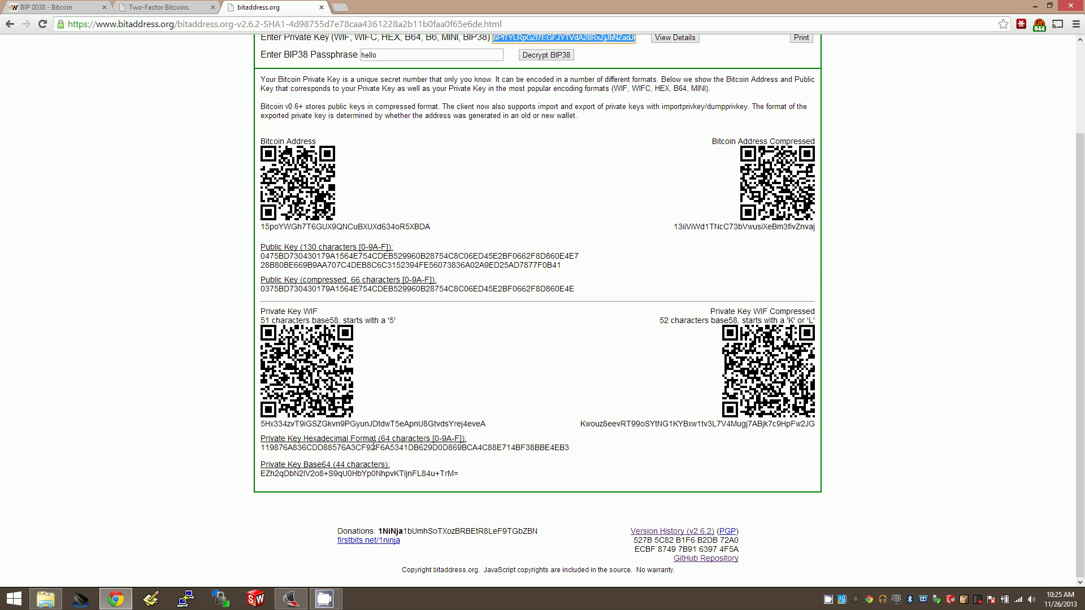
double_click(630, 425)
key("ctrl+c")
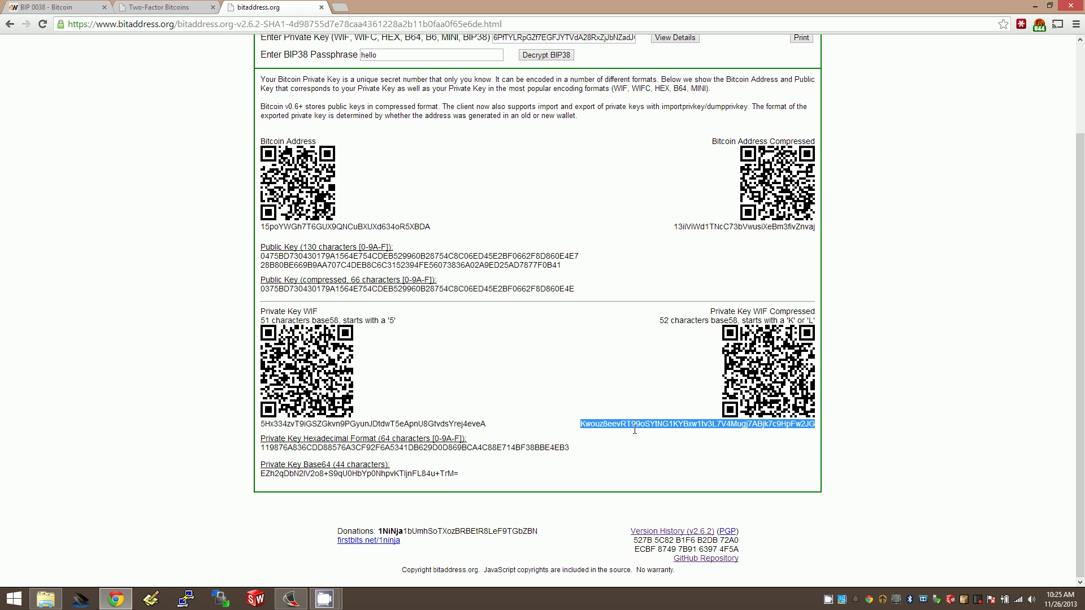
left_click(162, 7)
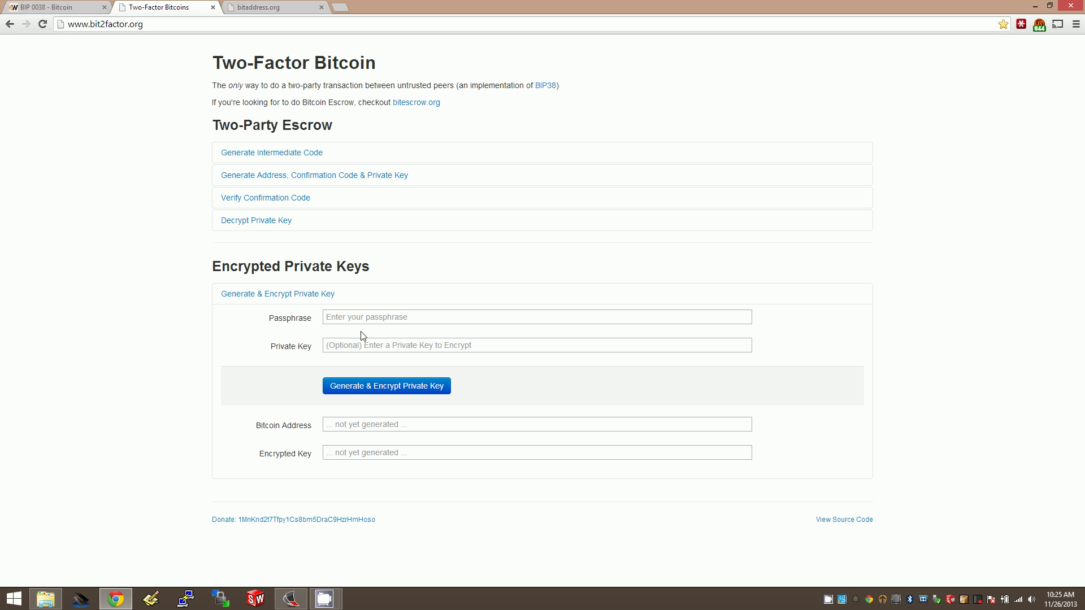
left_click(369, 346)
key("ctrl+v")
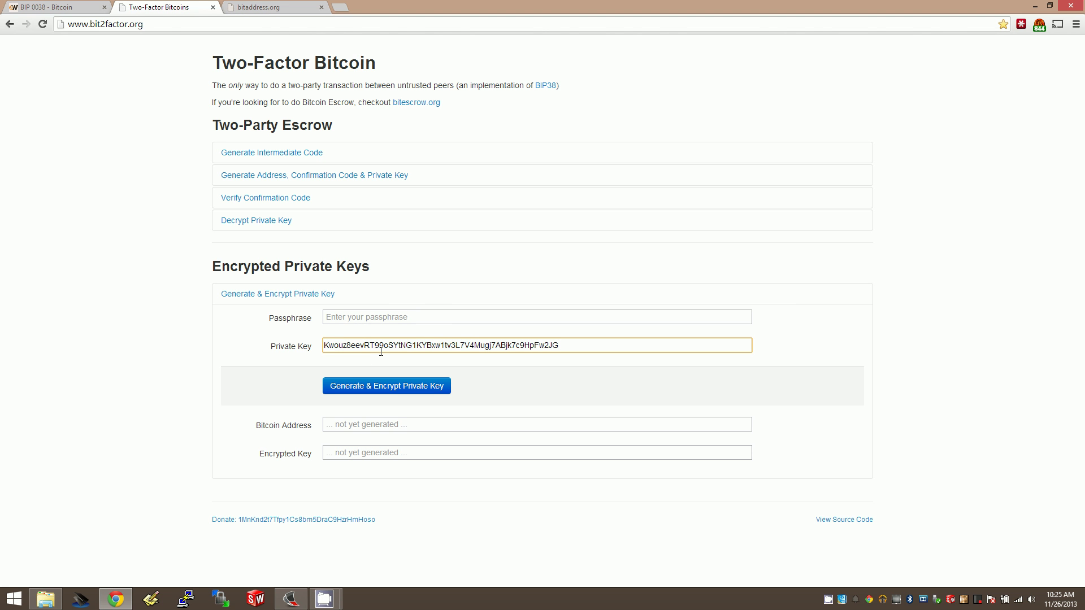
Step: Show a fresh single wallet in bitaddress.org and select its 51-character private key
left_click(261, 7)
scroll(271, 170, "up", 2)
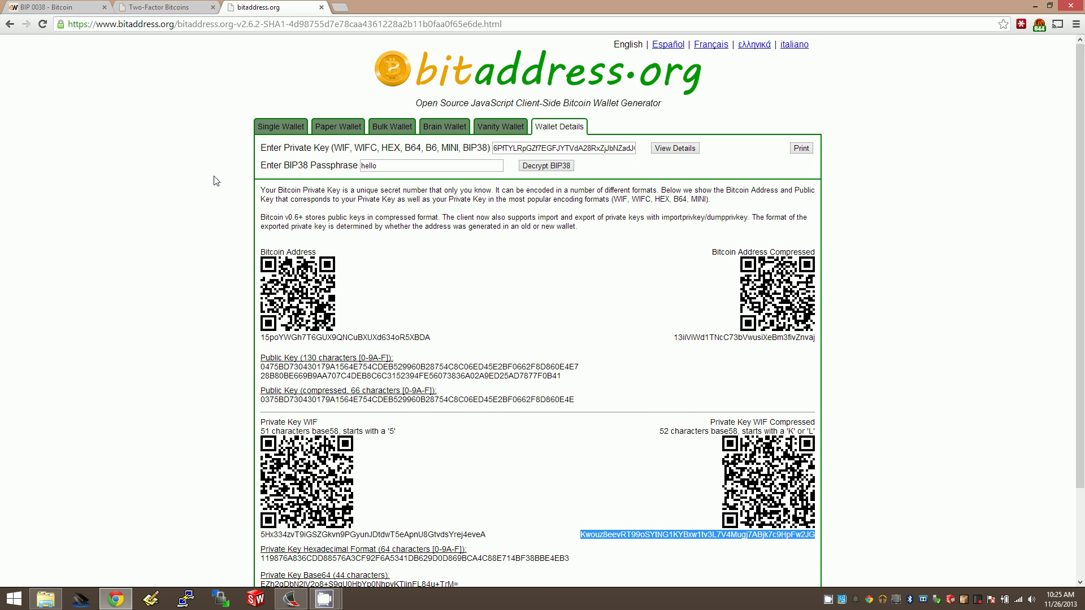
left_click(275, 135)
double_click(614, 274)
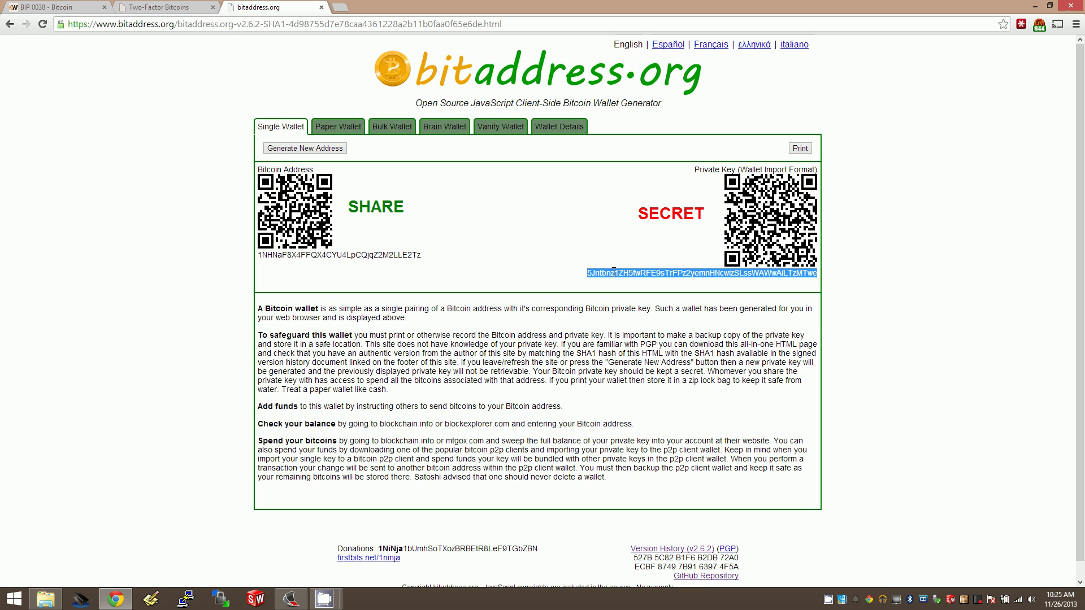
left_click(135, 7)
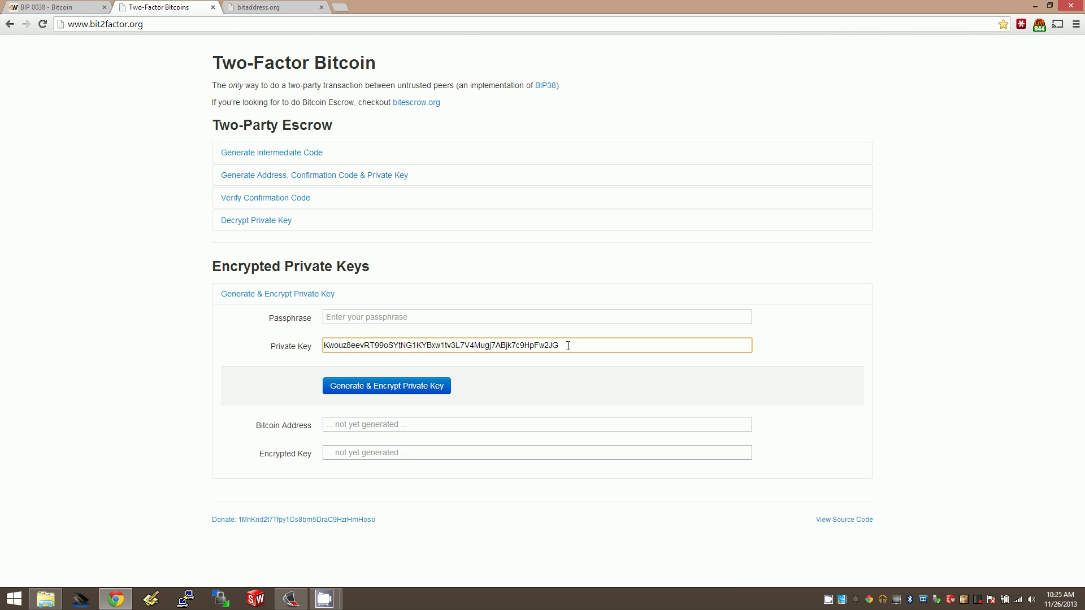
double_click(568, 346)
key("ctrl+v")
left_click(353, 317)
type("e")
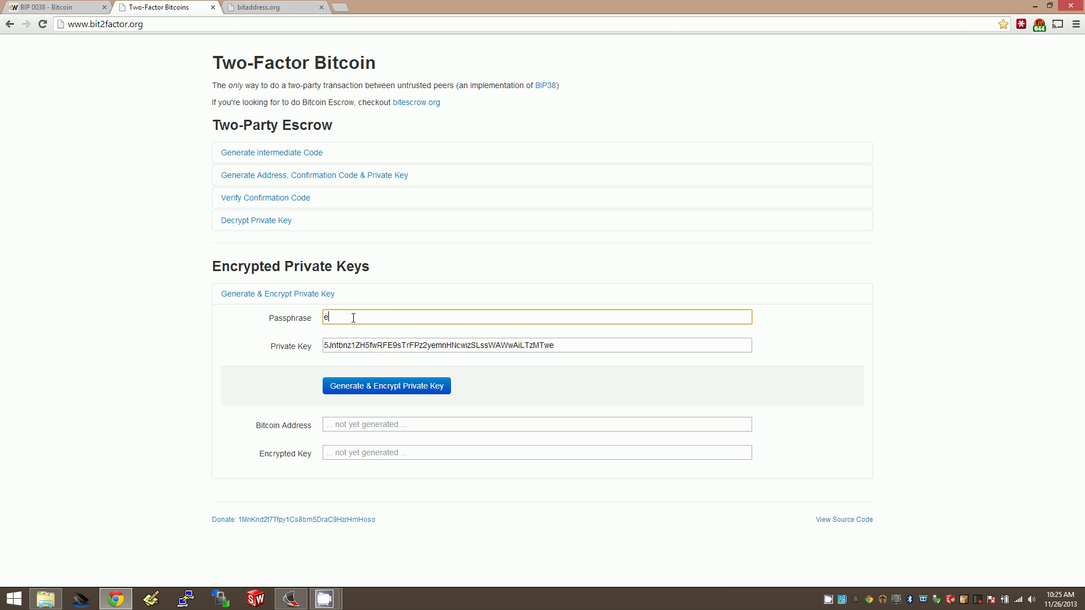
key("BackSpace")
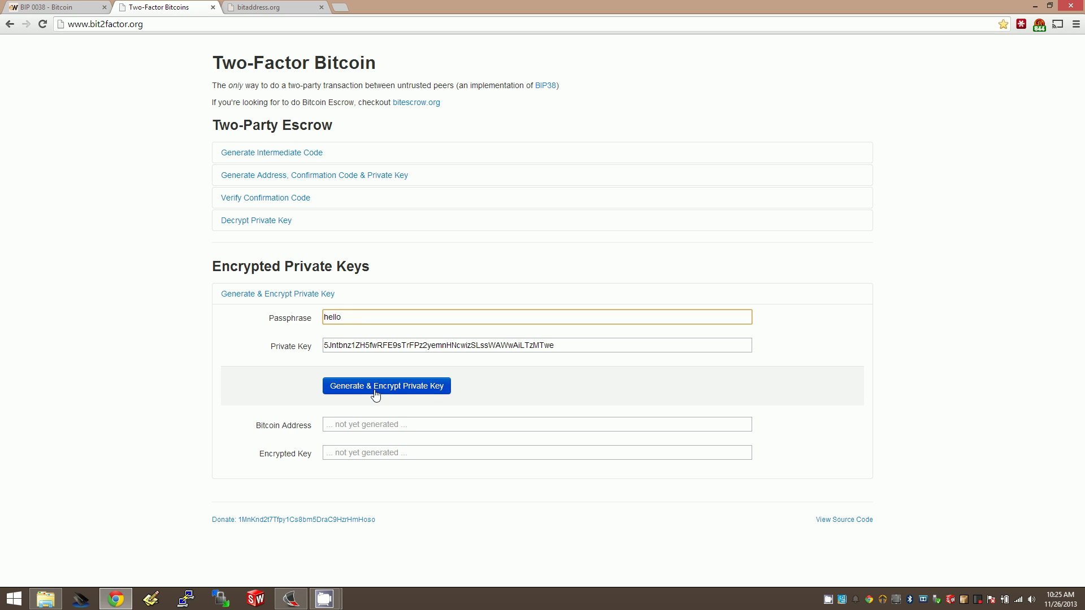
Step: Encrypt the key and copy the resulting 6P-prefixed encrypted key
left_click(376, 390)
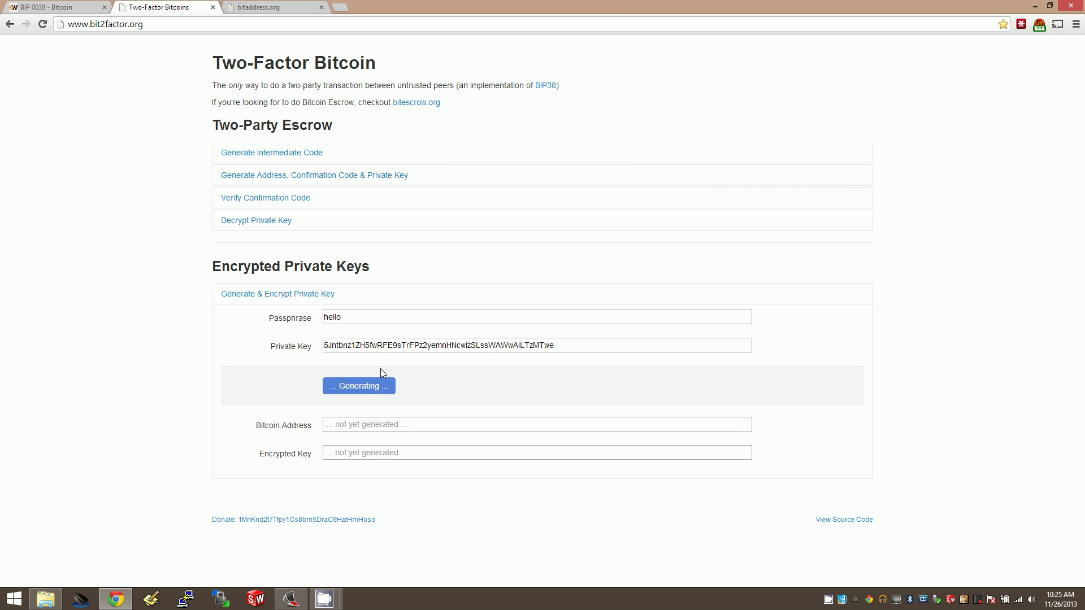
left_click(342, 428)
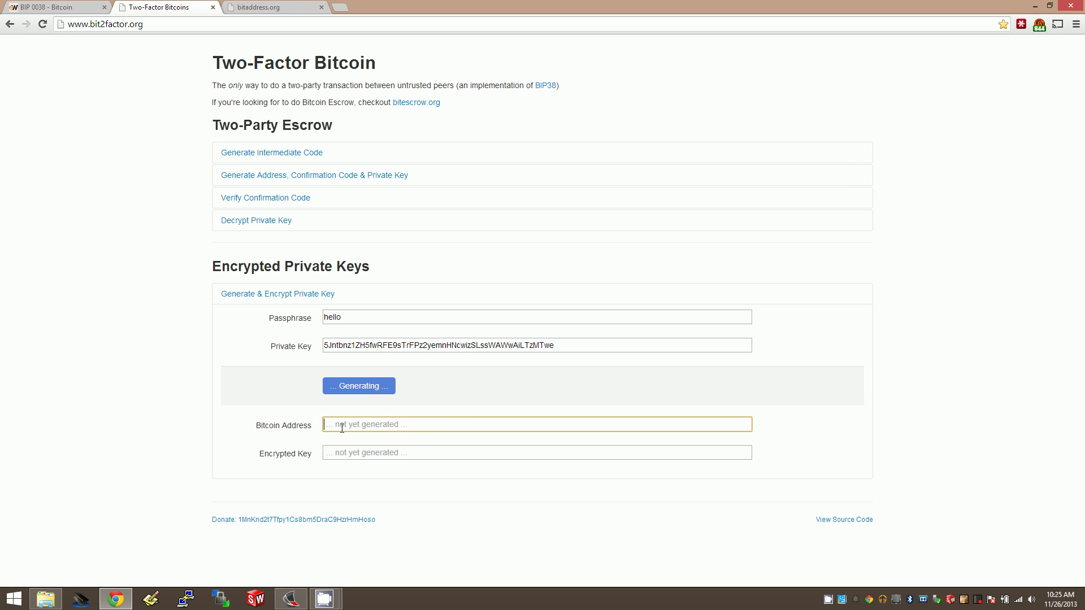
double_click(337, 426)
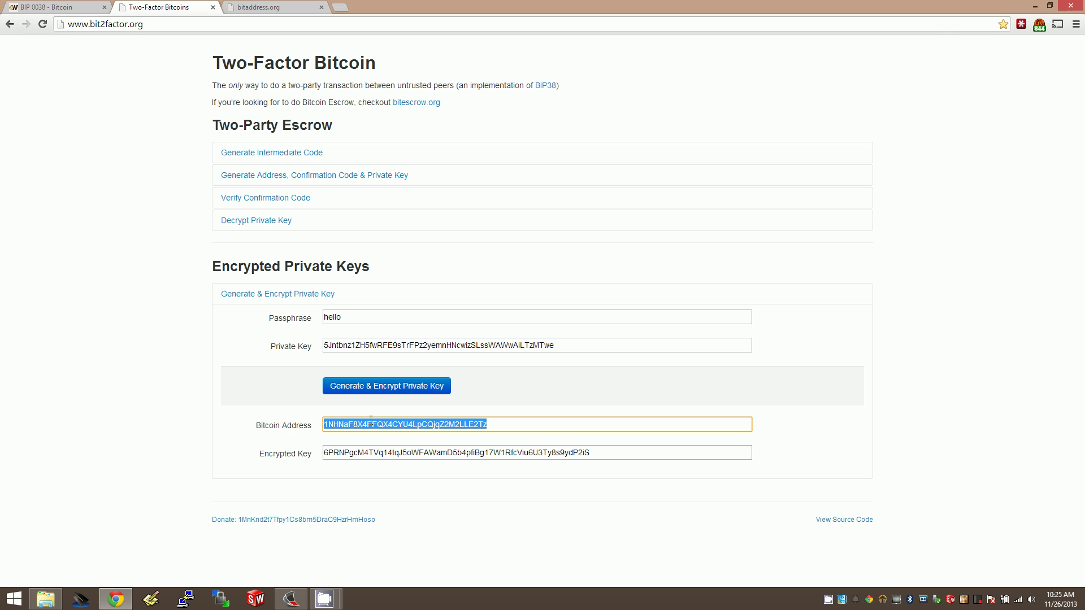
double_click(387, 452)
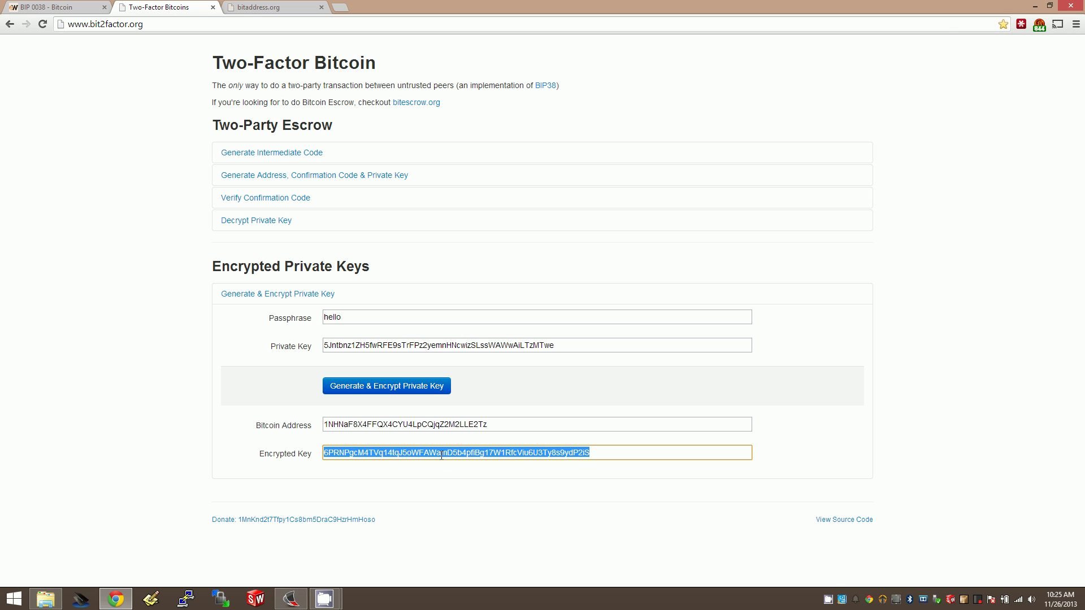
right_click(442, 455)
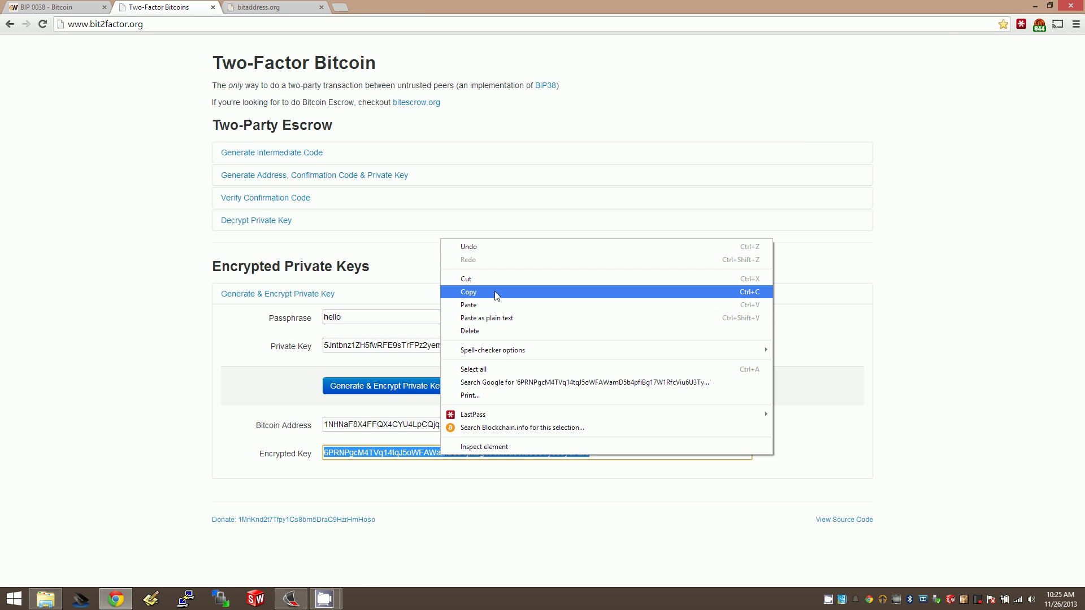
left_click(479, 293)
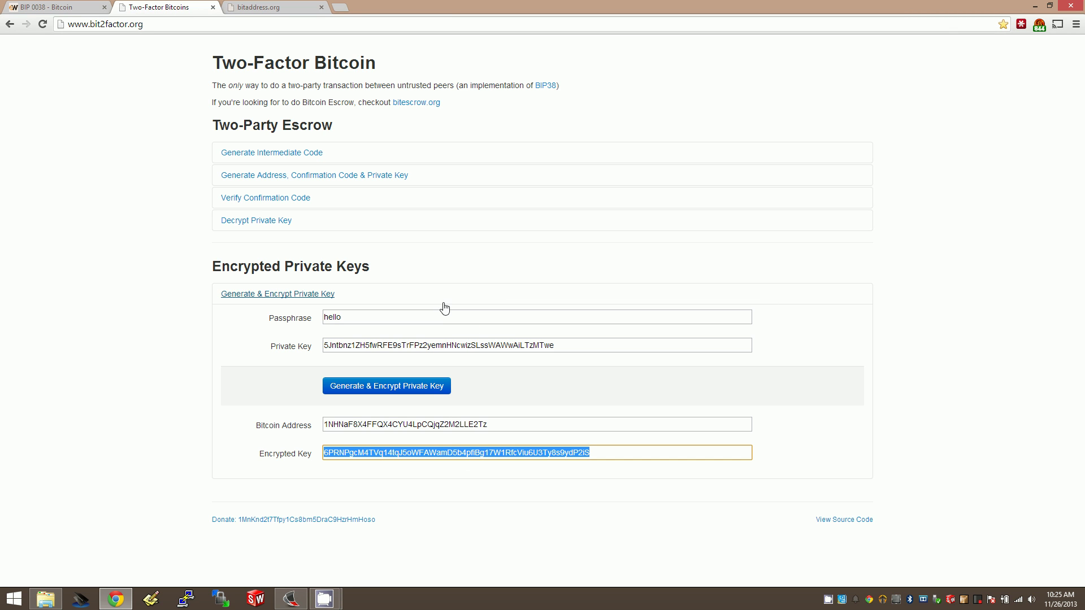
left_click(277, 221)
right_click(347, 286)
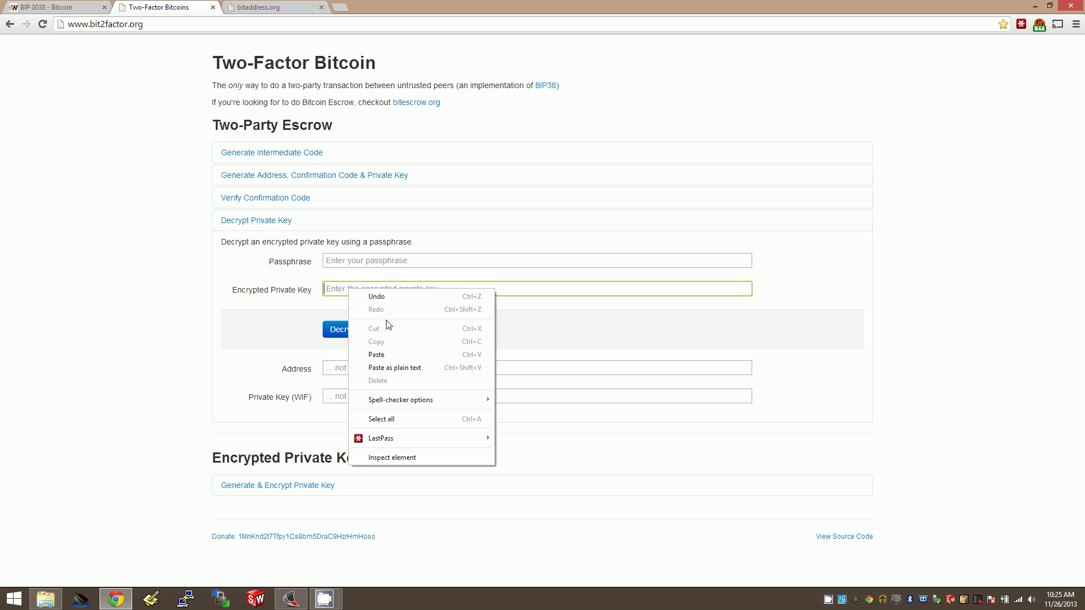
left_click(396, 355)
left_click(342, 264)
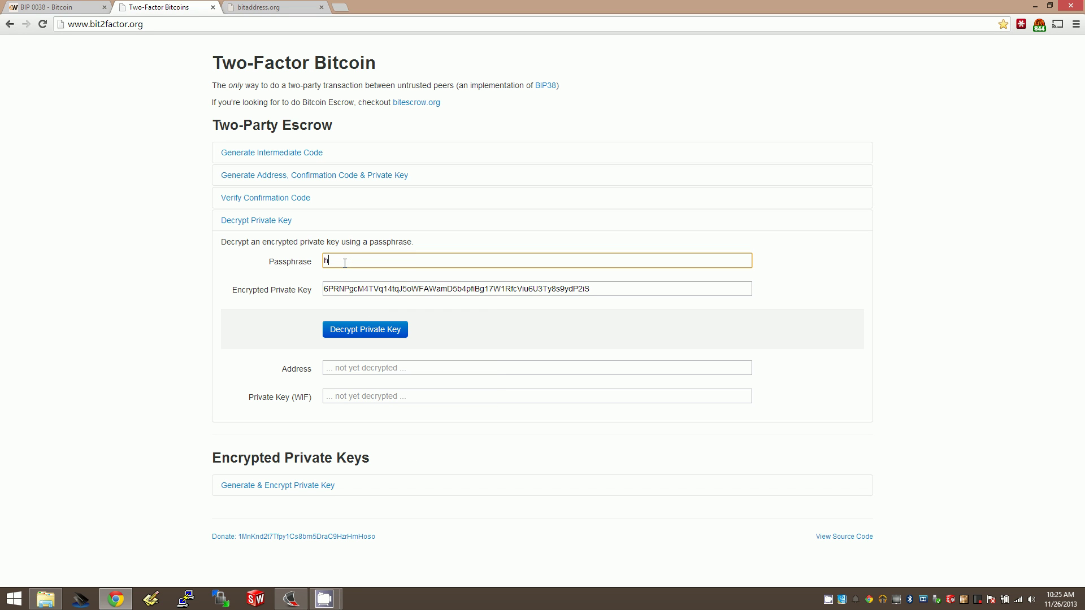
left_click(364, 330)
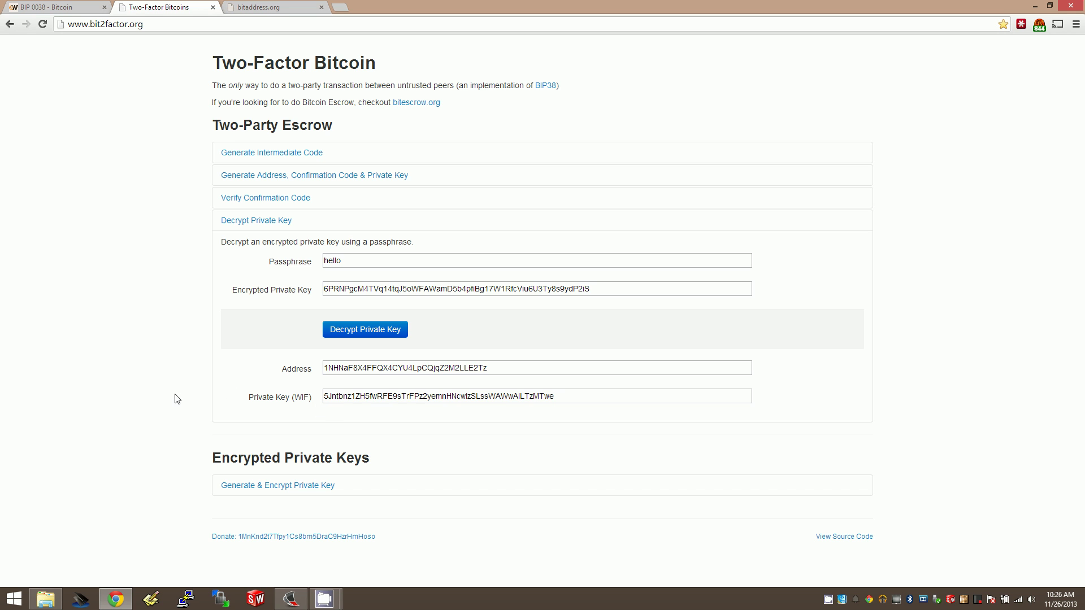
left_click(265, 490)
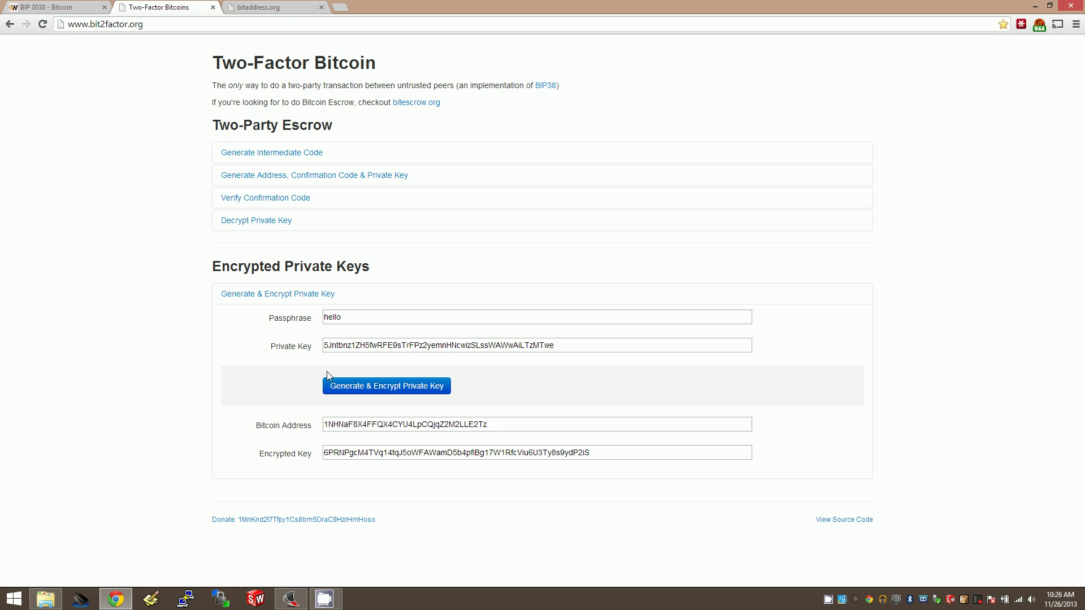
left_click(263, 222)
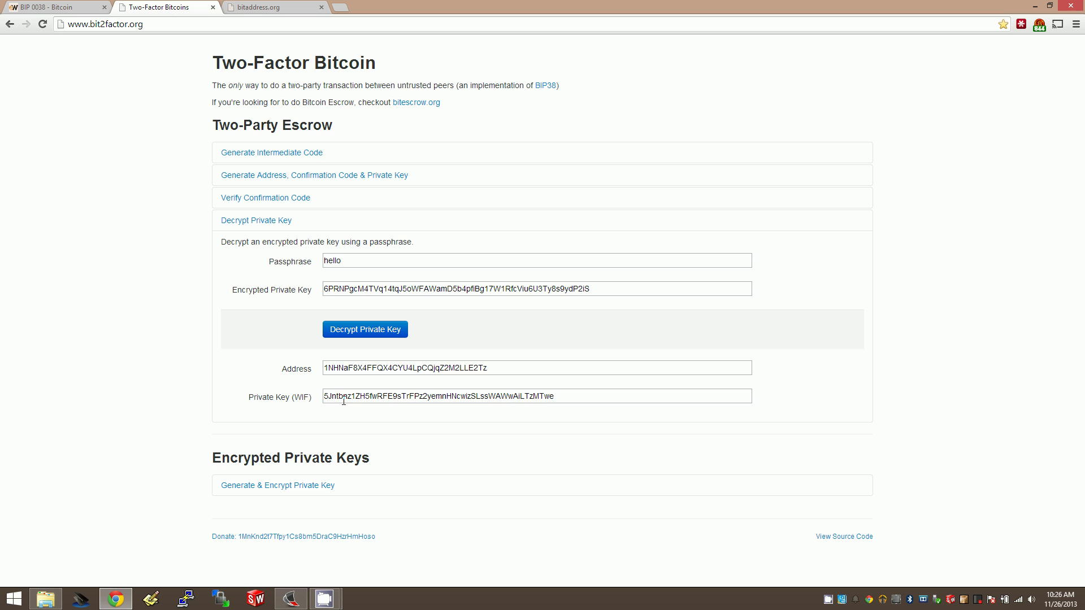
left_click(153, 23)
left_click(83, 131)
double_click(376, 289)
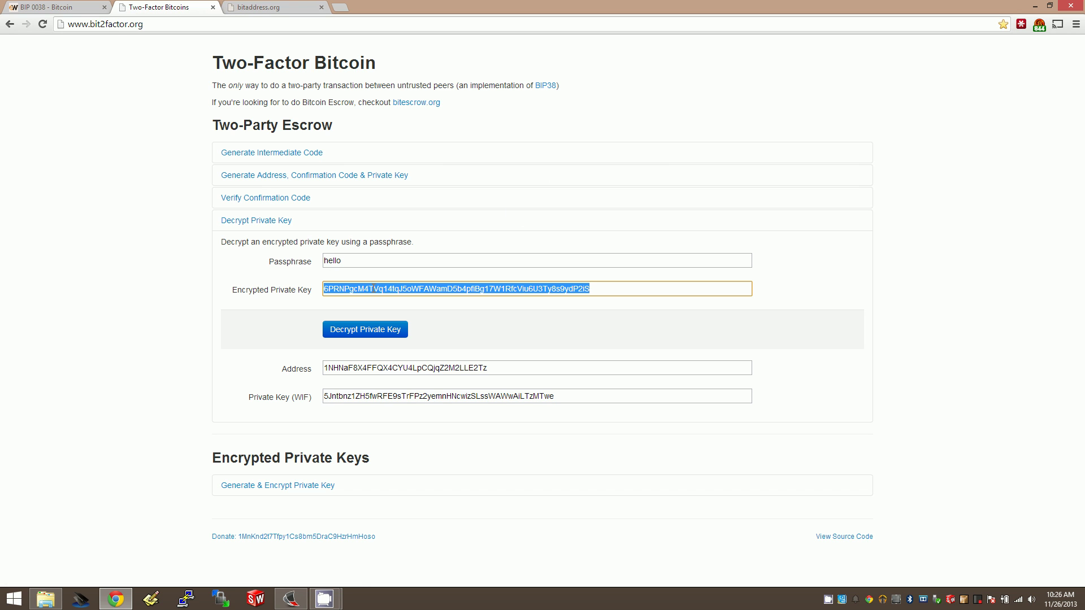
key("shift+Tab")
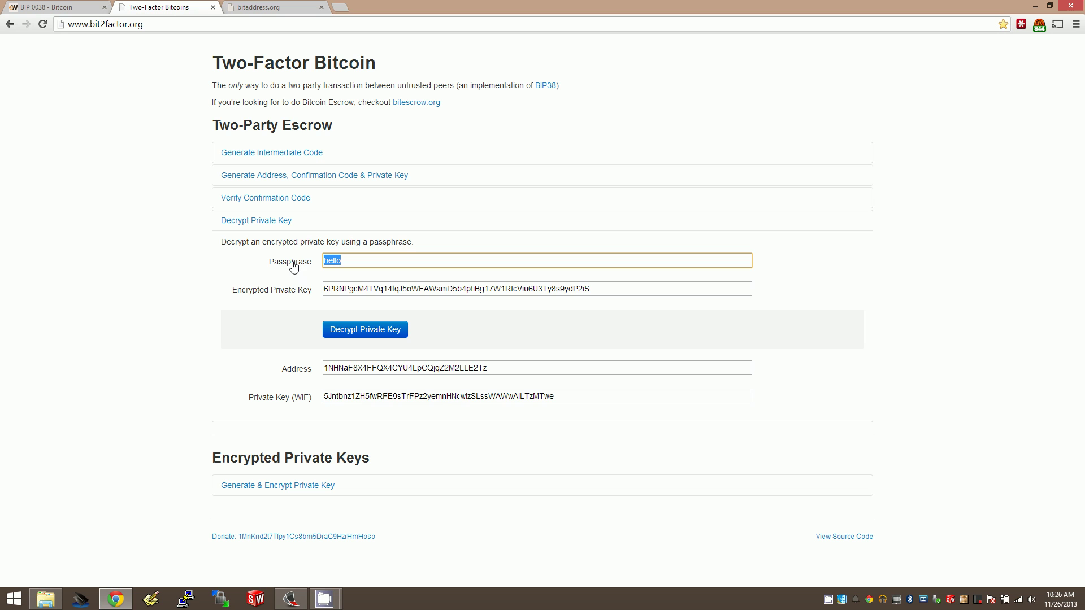
double_click(441, 396)
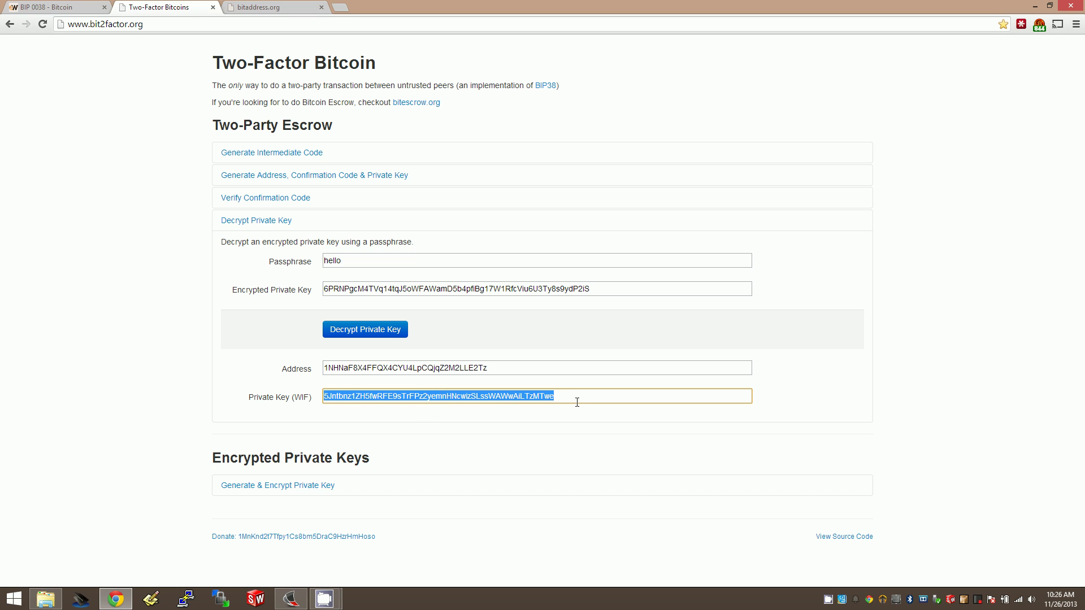
left_click(240, 220)
left_click(248, 296)
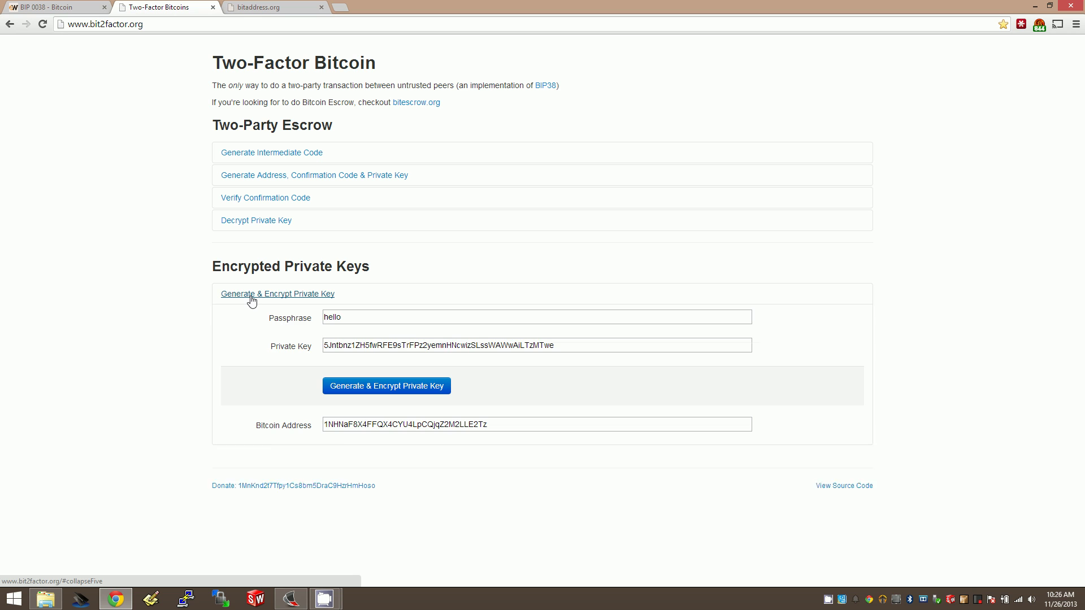
double_click(484, 346)
double_click(364, 317)
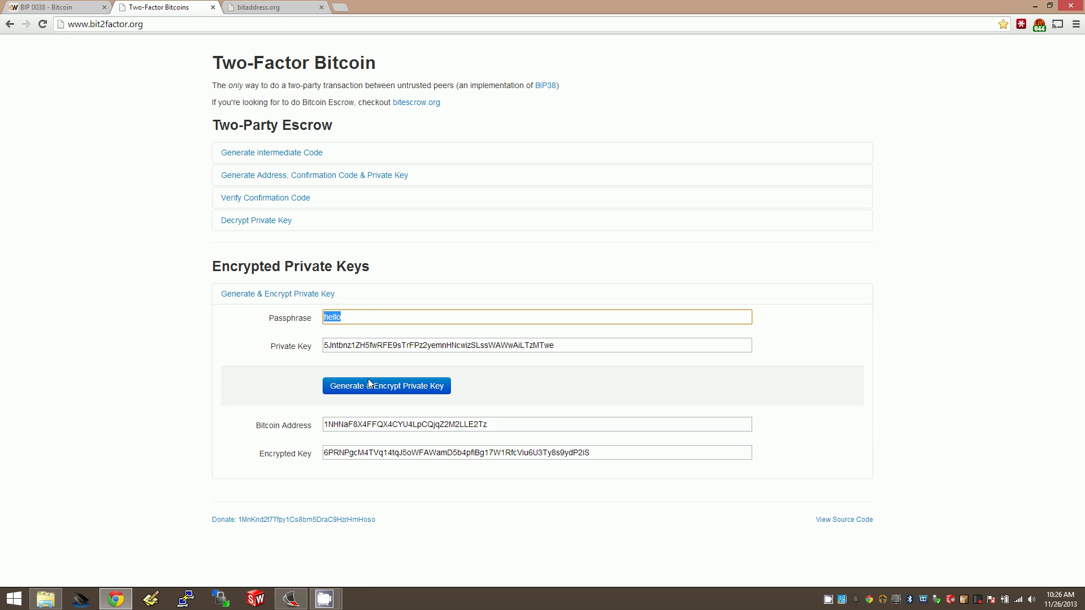
left_click(390, 453)
double_click(390, 456)
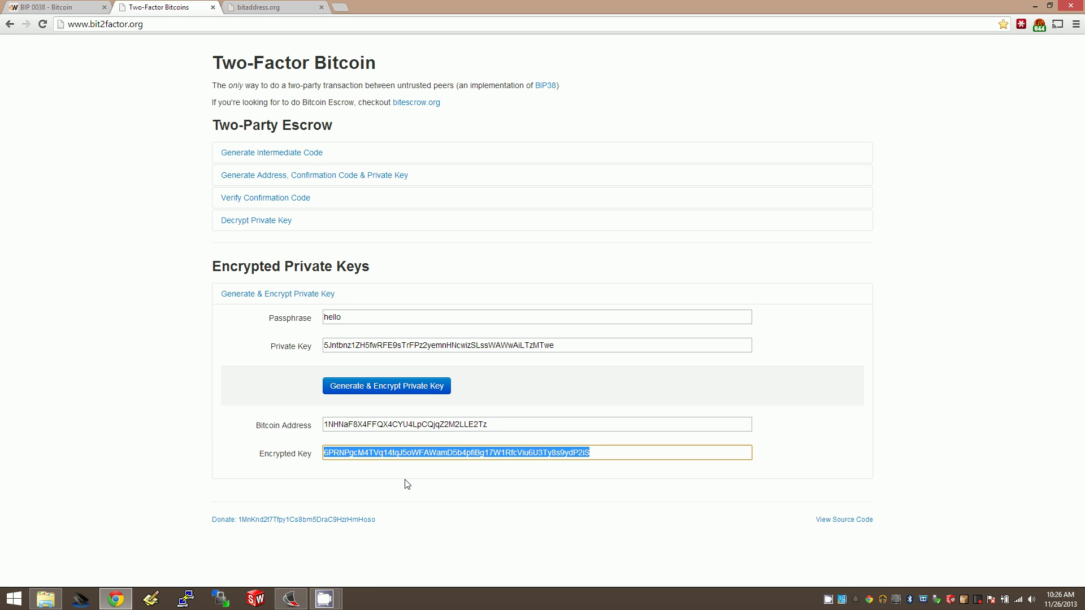
left_click(407, 485)
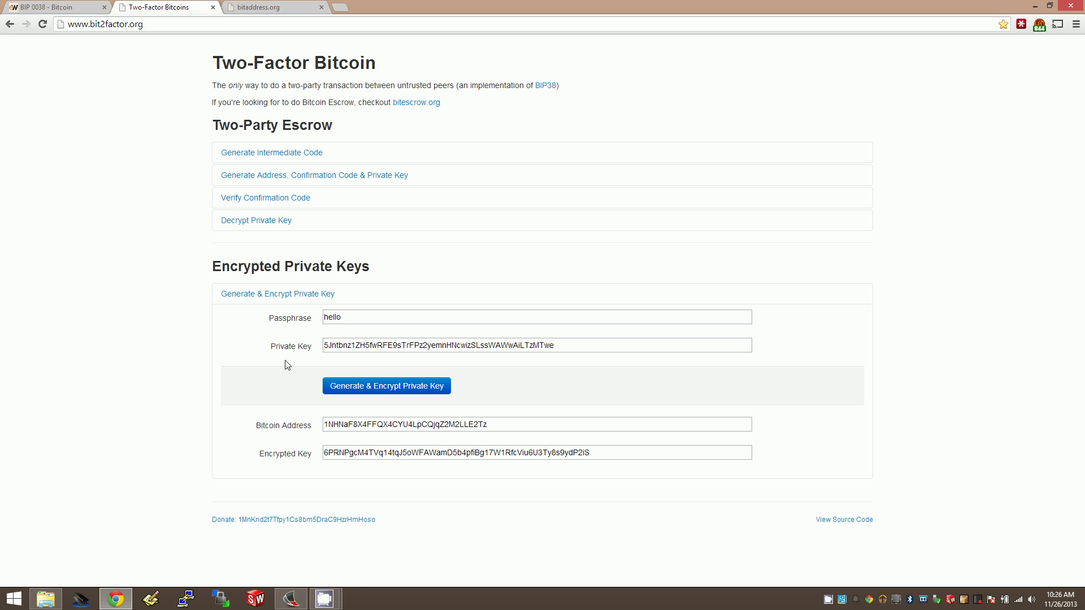
Step: Overwrite the Encrypted Private Key field with the bogus text 'jfhgfads88'
left_click(264, 224)
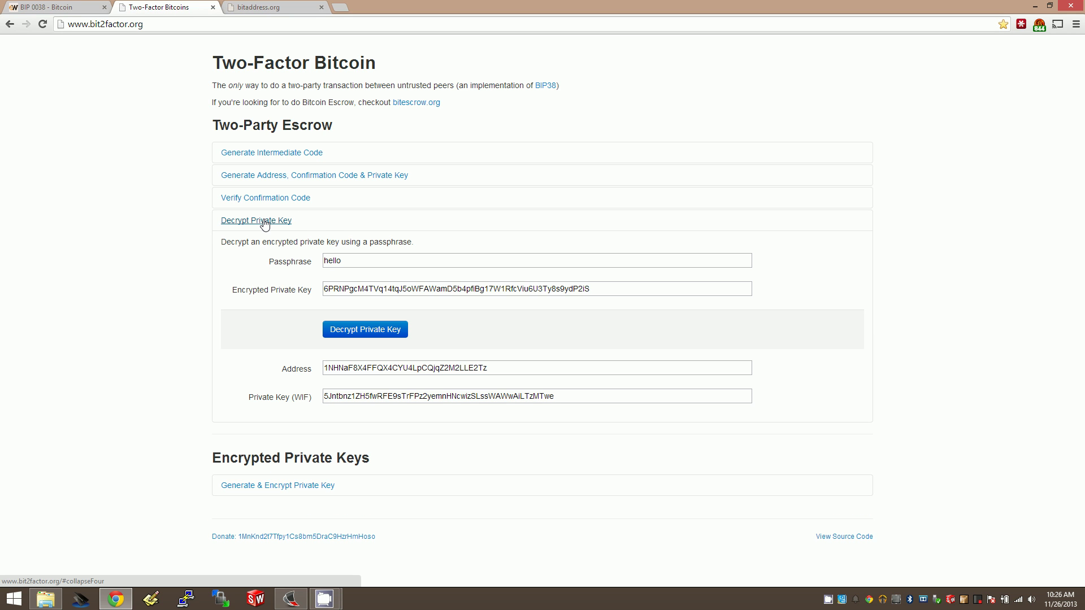
double_click(341, 290)
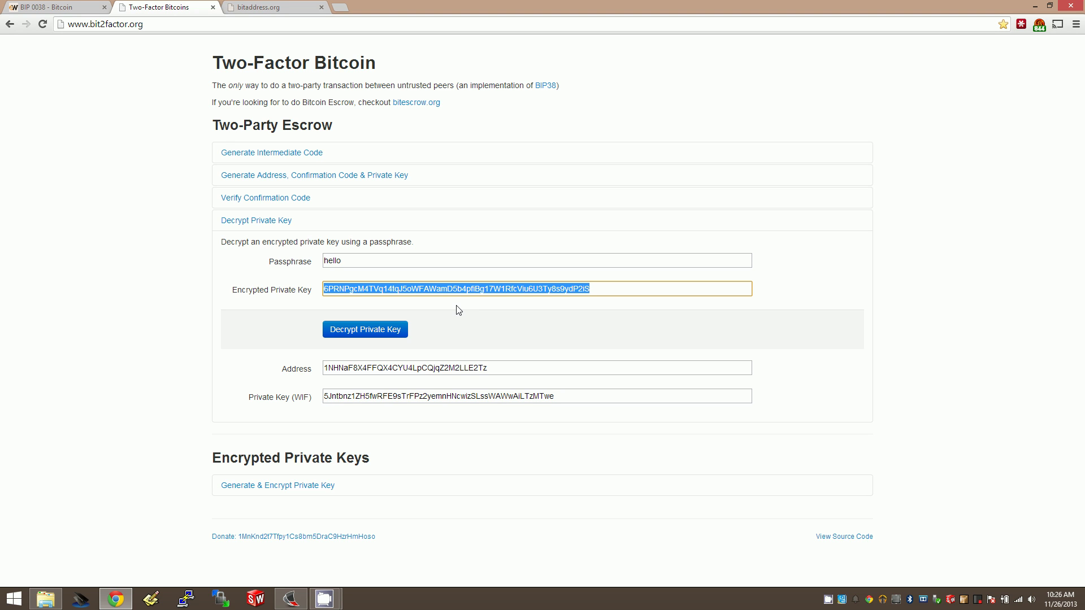
type("jfhgfads88")
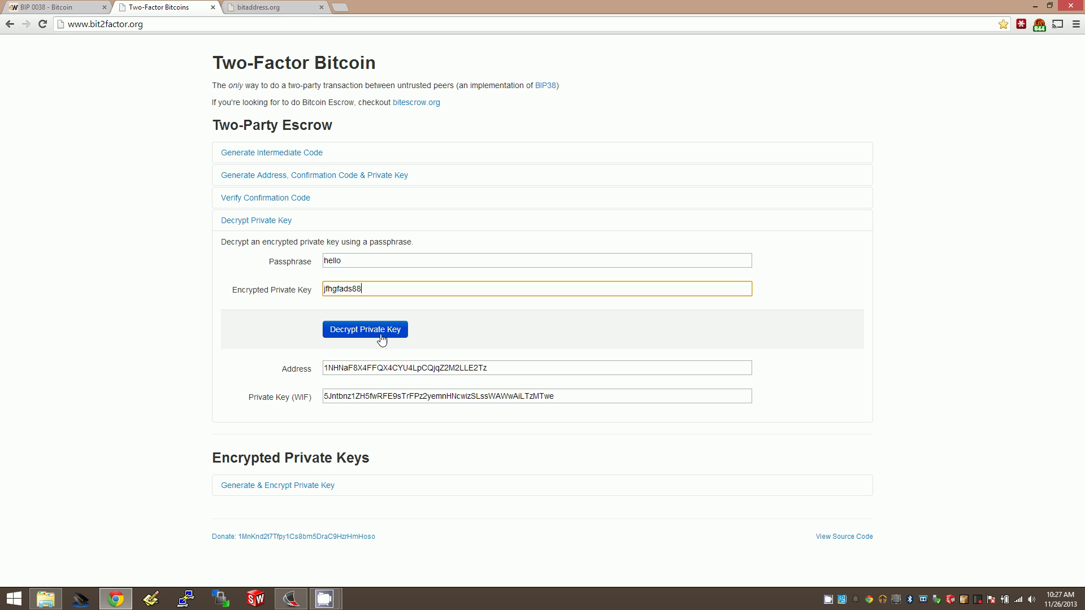
left_click_drag(385, 295, 320, 290)
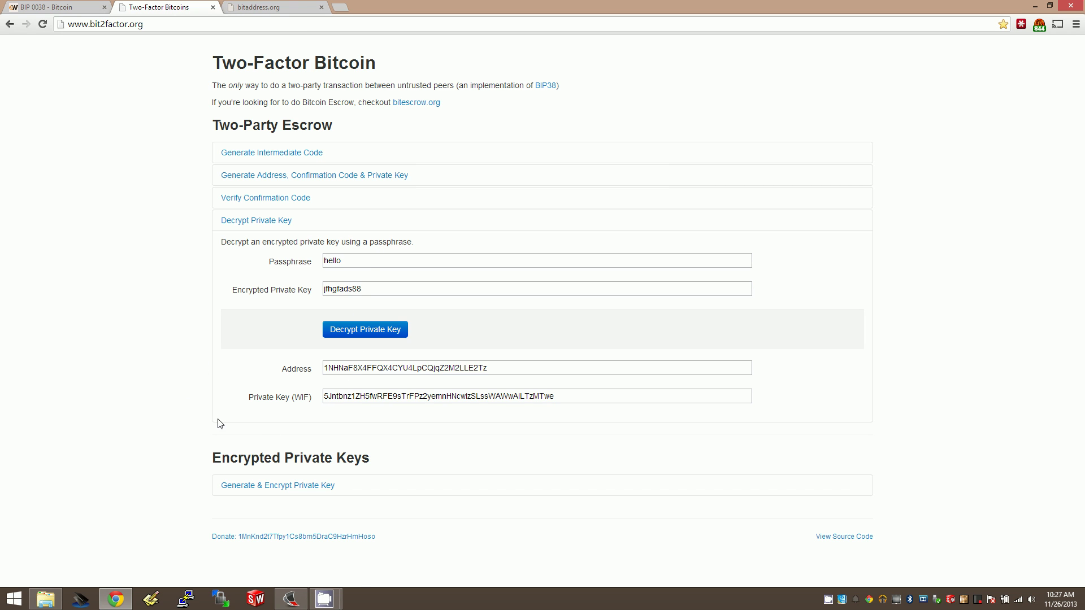
Step: Expand Generate & Encrypt Private Key to review the original private key, address and 6P key
left_click(273, 487)
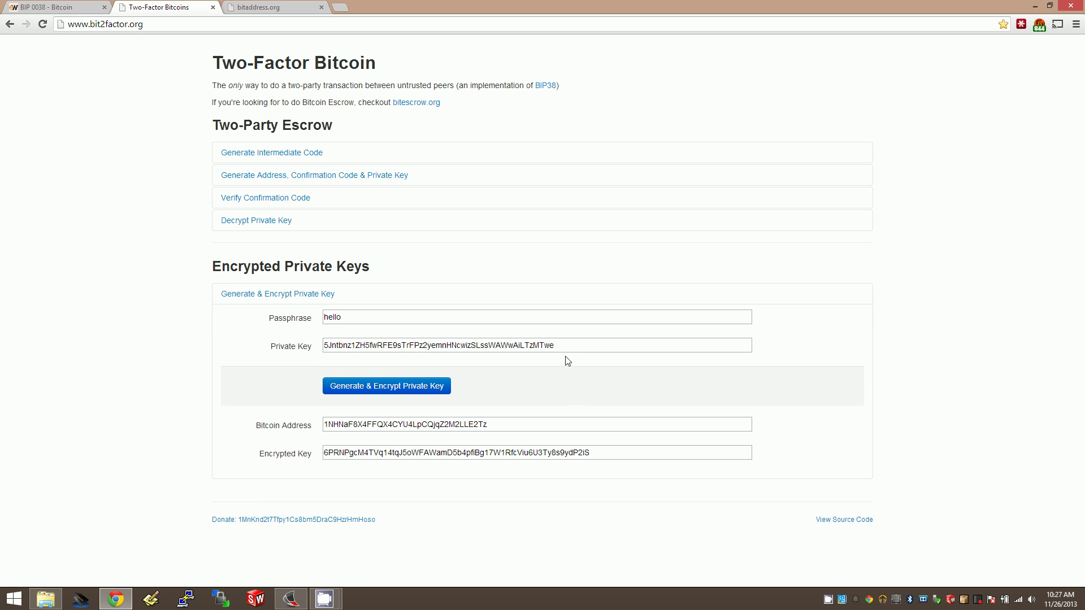
left_click_drag(565, 346, 177, 340)
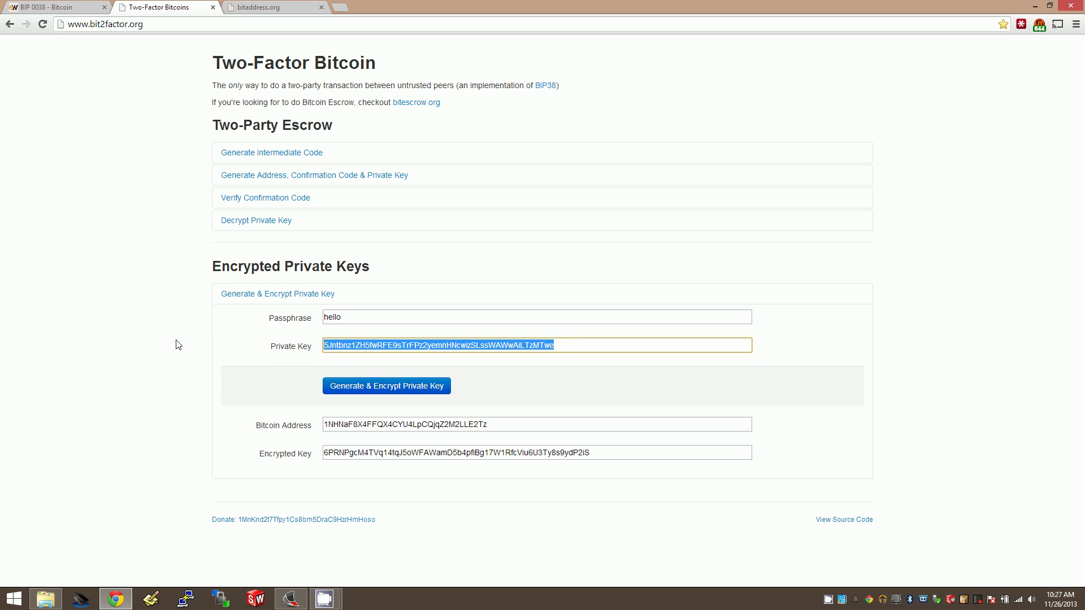
left_click(150, 352)
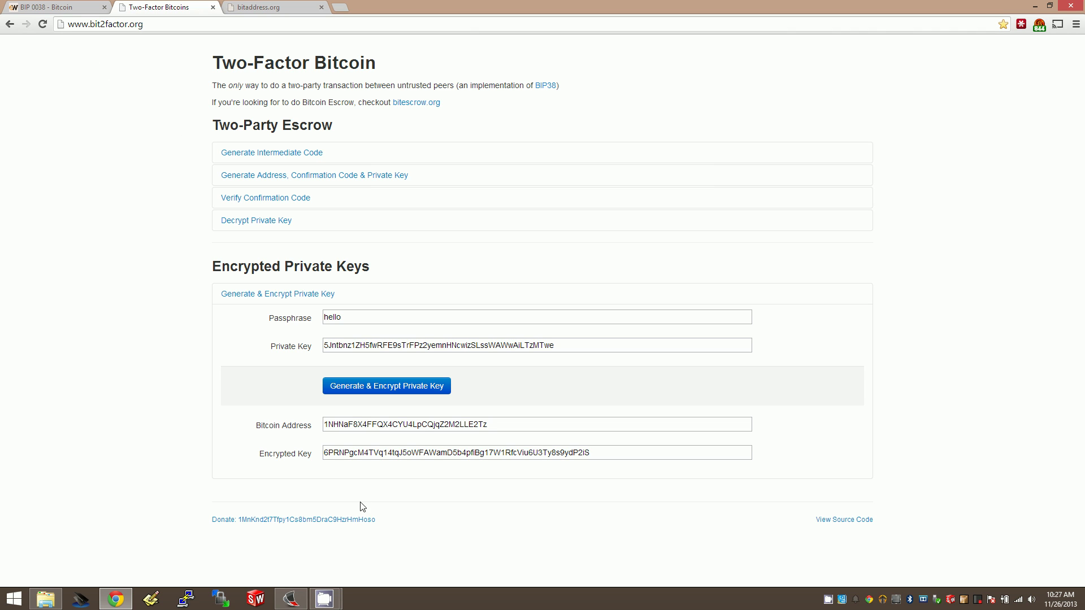
left_click(327, 600)
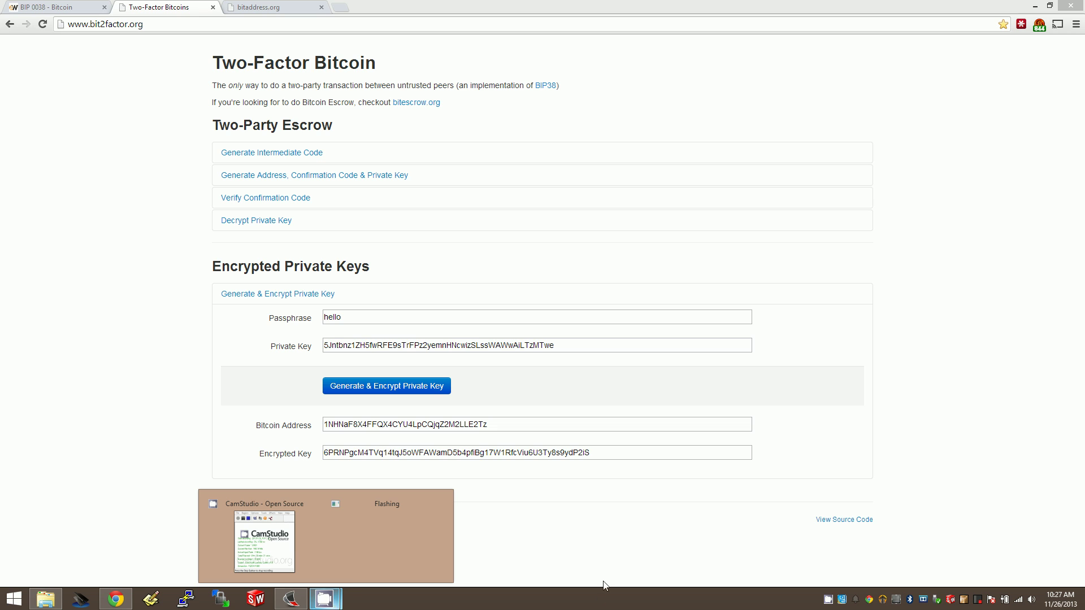
mouse_move(325, 600)
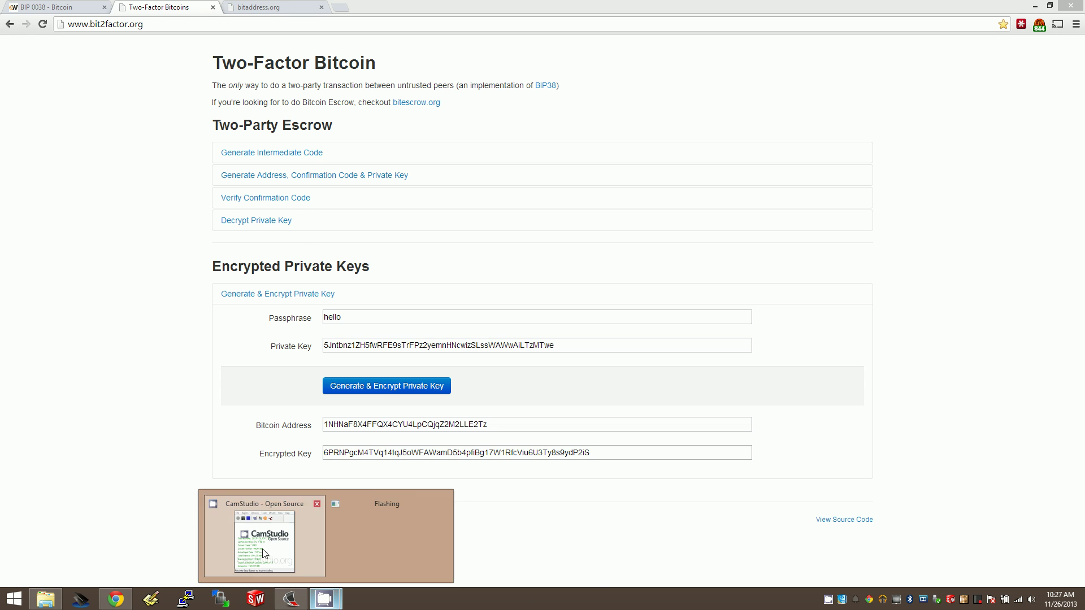